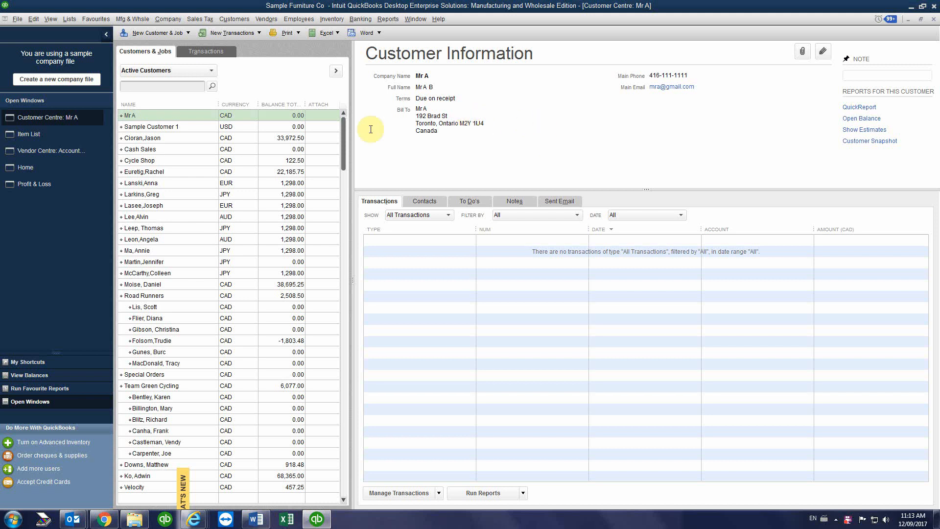
Step: Open the first customer's record for editing and complete the abbreviated first and last names in the full name fields
{"action": "left_click", "coordinate": [157, 117]}
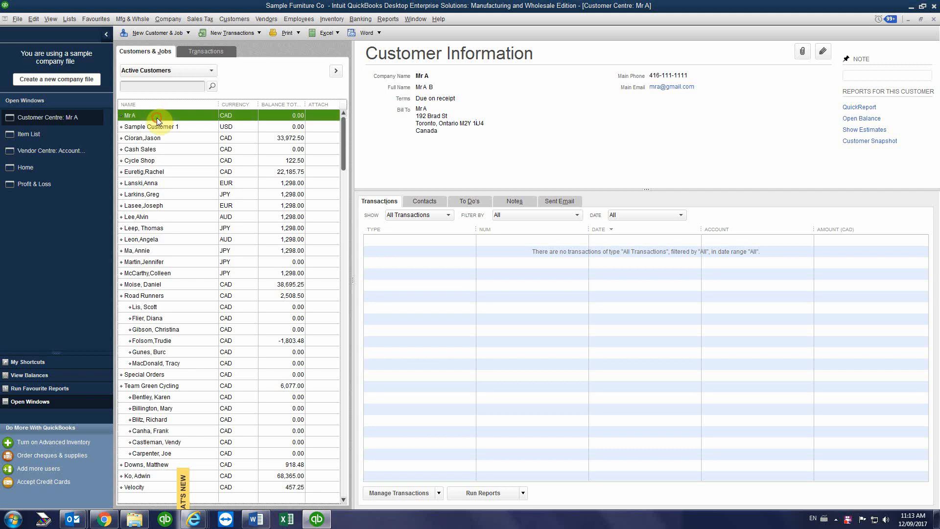
{"action": "double_click", "coordinate": [196, 113]}
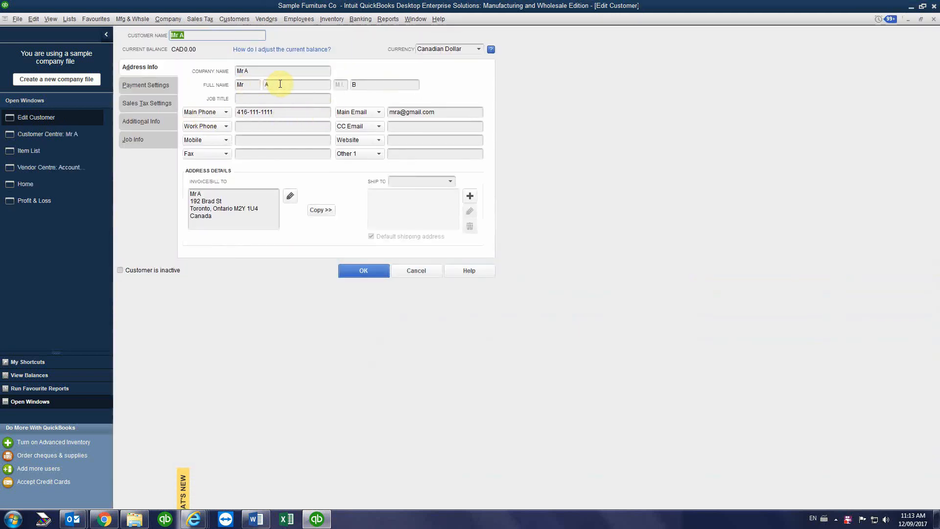
{"action": "left_click", "coordinate": [272, 83]}
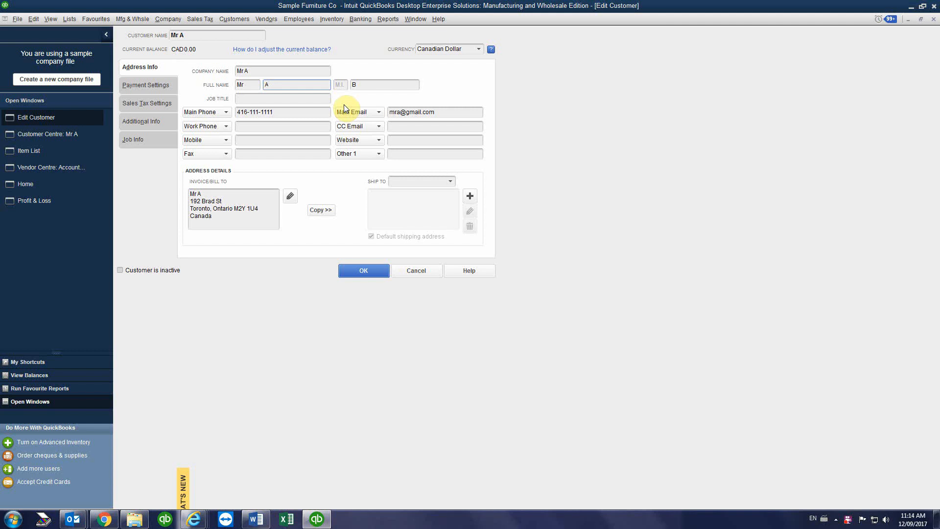
{"action": "type", "text": "dam"}
{"action": "left_click", "coordinate": [360, 85]}
{"action": "type", "text": "r"}
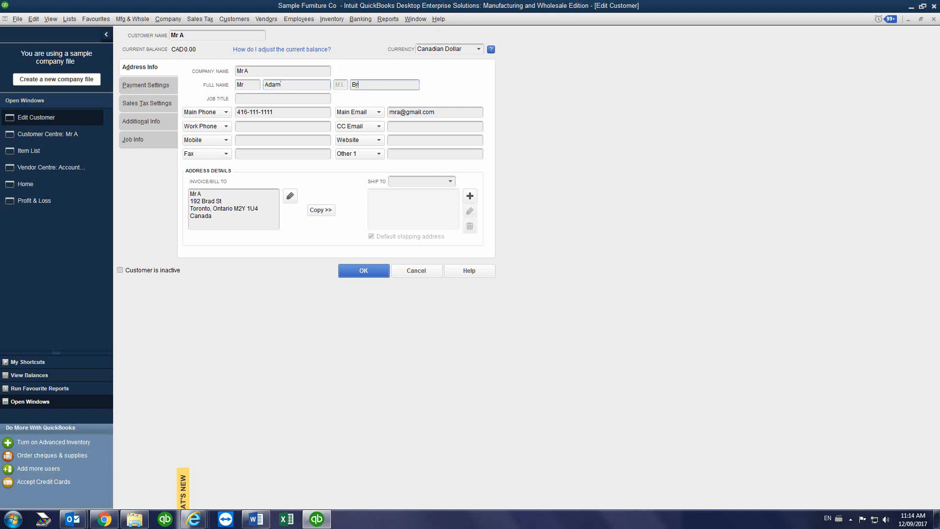
{"action": "type", "text": "own"}
Step: Expand the company name with the customer's complete first and last names, copied from the full name fields
{"action": "left_click", "coordinate": [259, 70]}
{"action": "left_click_drag", "start_coordinate": [289, 84], "coordinate": [263, 88]}
{"action": "key", "text": "ctrl+c"}
{"action": "left_click", "coordinate": [246, 71]}
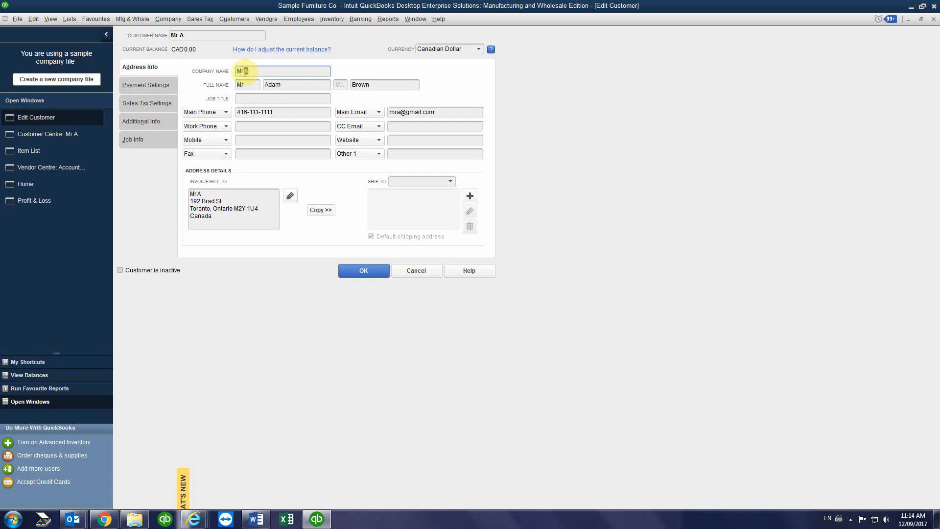
{"action": "key", "text": "ctrl+v"}
{"action": "left_click_drag", "start_coordinate": [373, 85], "coordinate": [336, 84]}
{"action": "key", "text": "ctrl+c"}
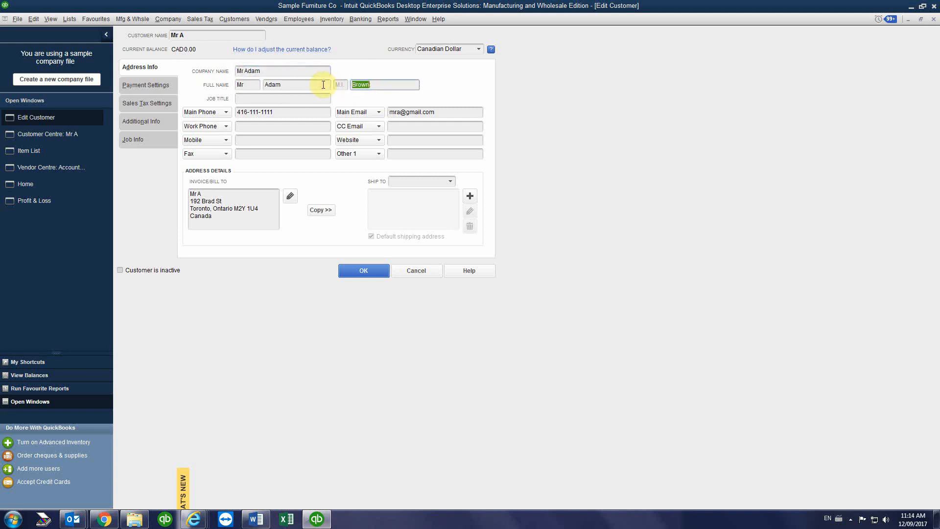
{"action": "left_click", "coordinate": [301, 72]}
{"action": "key", "text": "ctrl+v"}
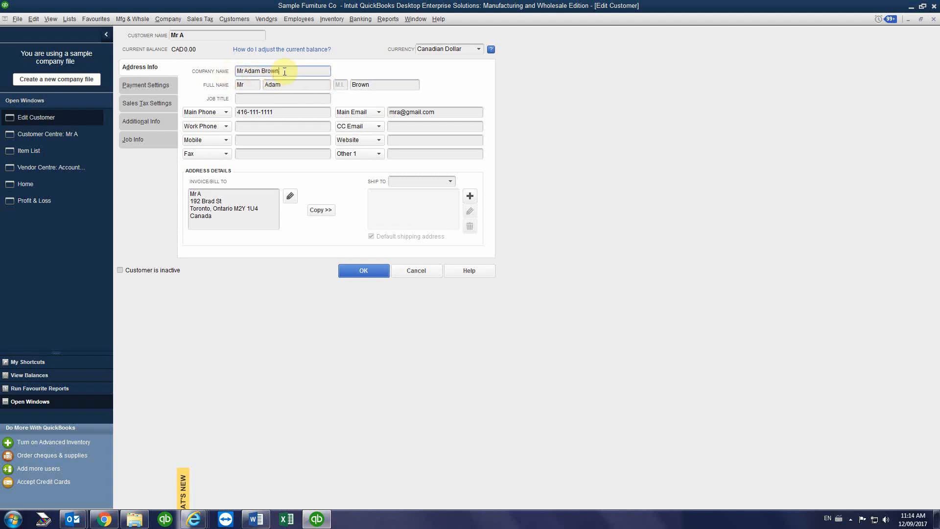
Step: Copy the first and last names from the company name into the customer name and the first line of the billing address
{"action": "left_click_drag", "start_coordinate": [256, 72], "coordinate": [246, 72]}
{"action": "key", "text": "ctrl+c"}
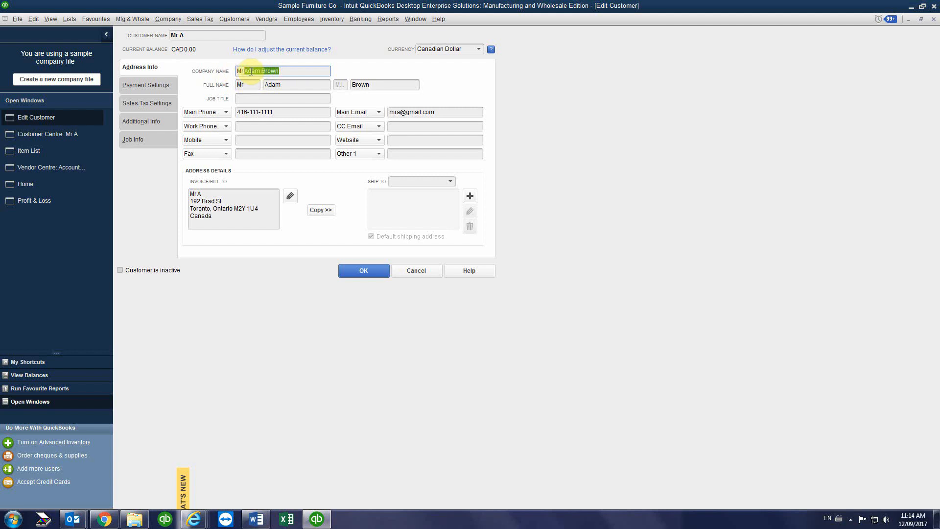
{"action": "left_click_drag", "start_coordinate": [185, 34], "coordinate": [129, 35]}
{"action": "key", "text": "ctrl+v"}
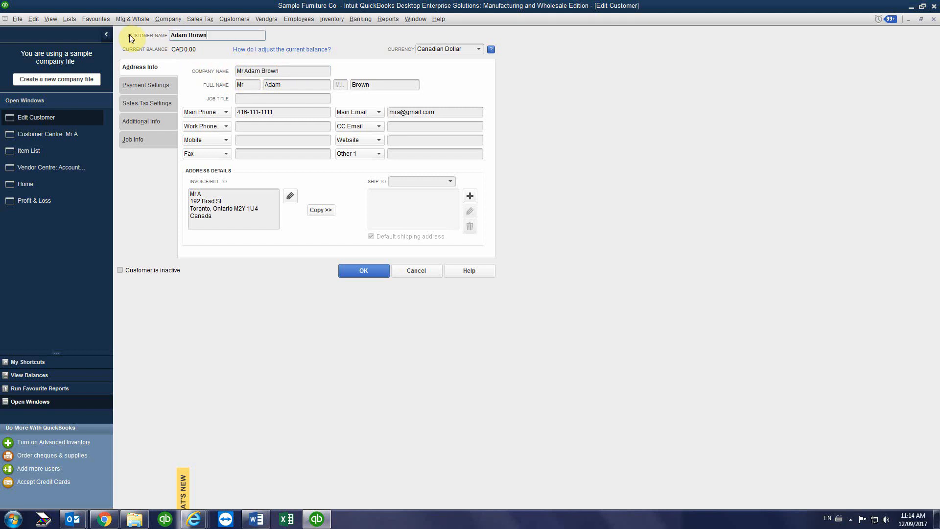
{"action": "left_click_drag", "start_coordinate": [201, 194], "coordinate": [166, 195]}
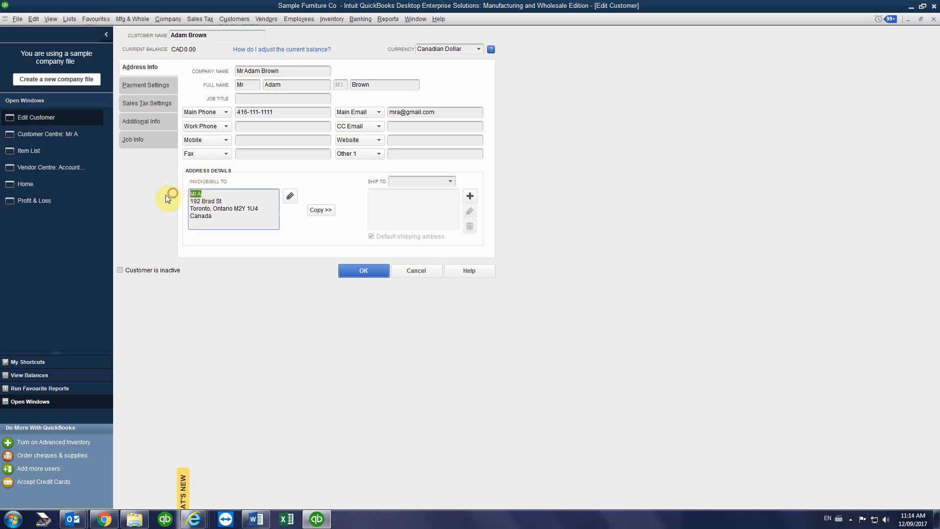
{"action": "key", "text": "ctrl+v"}
Step: Remove the "Mr" title from the company name and save the customer record
{"action": "left_click", "coordinate": [247, 69]}
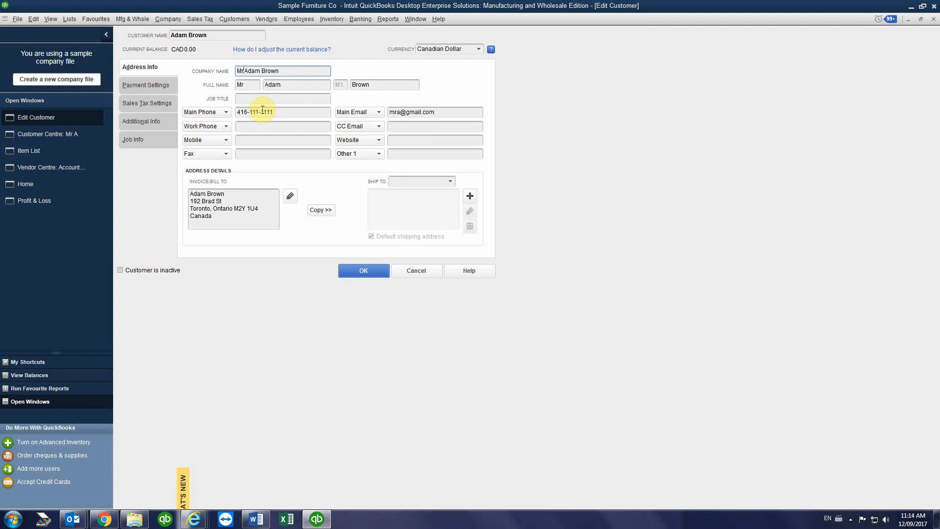
{"action": "key", "text": "BackSpace"}
{"action": "key", "text": "BackSpace"}
{"action": "left_click", "coordinate": [277, 98]}
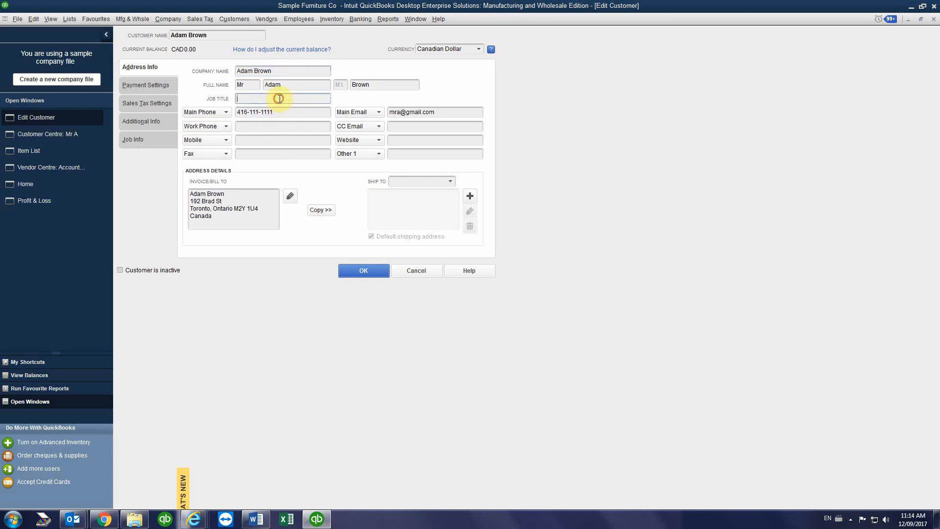
{"action": "left_click", "coordinate": [371, 269]}
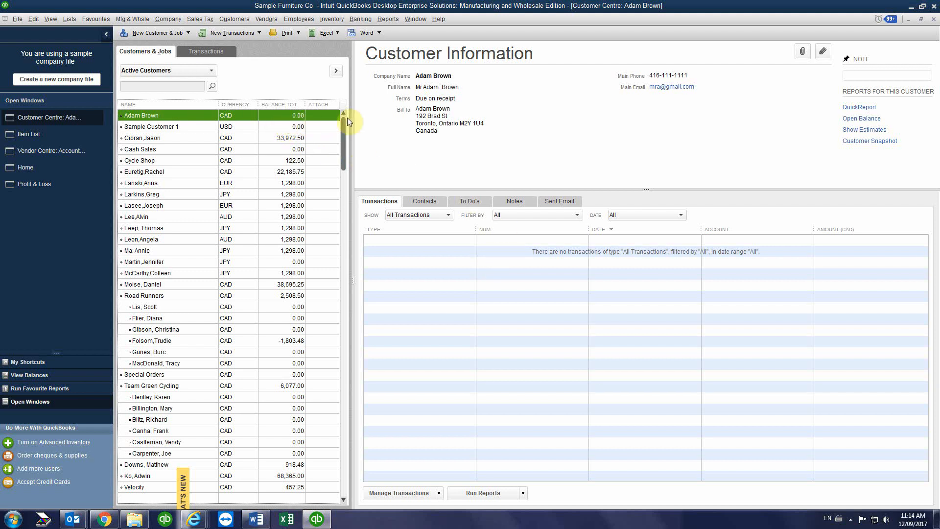
{"action": "left_click", "coordinate": [239, 35]}
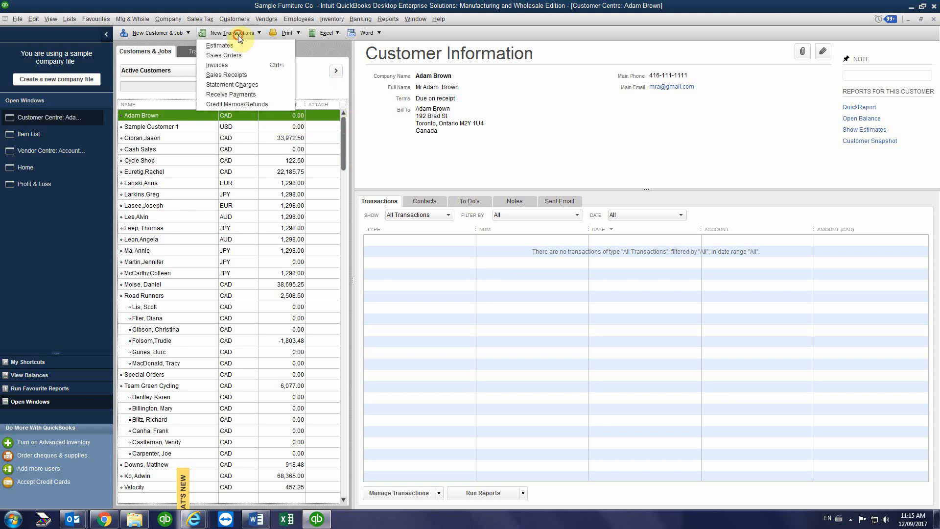
{"action": "left_click", "coordinate": [254, 55]}
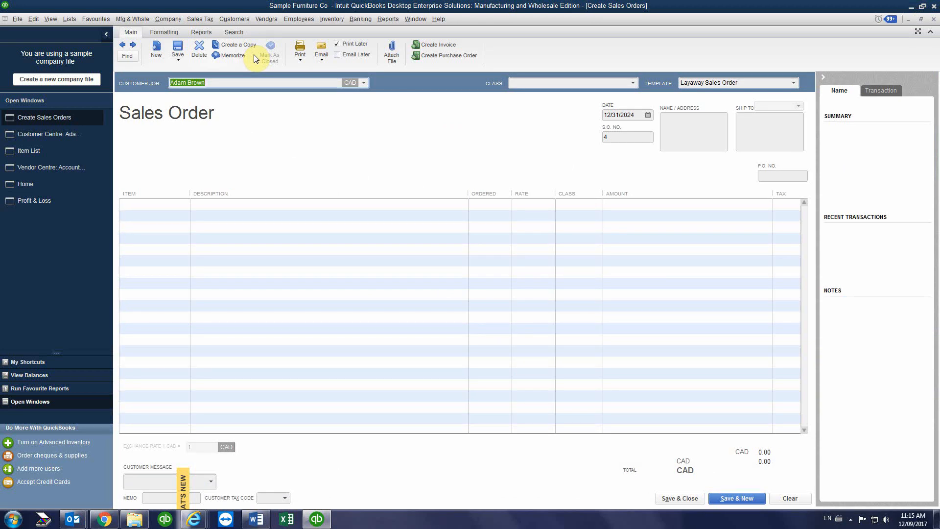
{"action": "left_click", "coordinate": [135, 206]}
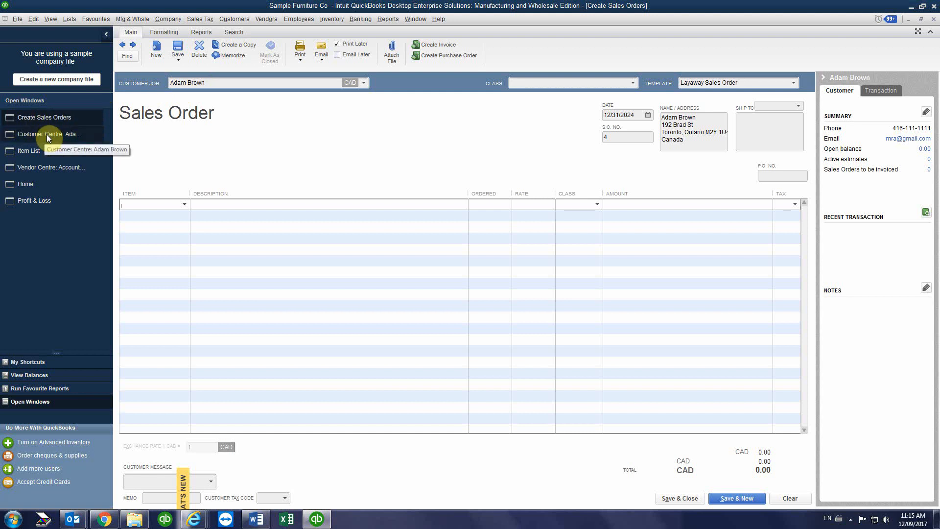
{"action": "left_click", "coordinate": [46, 134]}
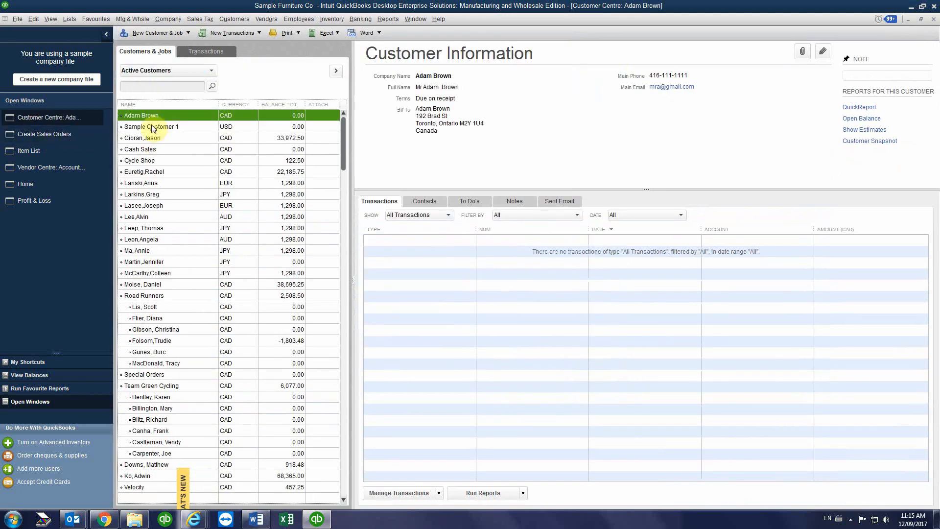
{"action": "left_click", "coordinate": [246, 33]}
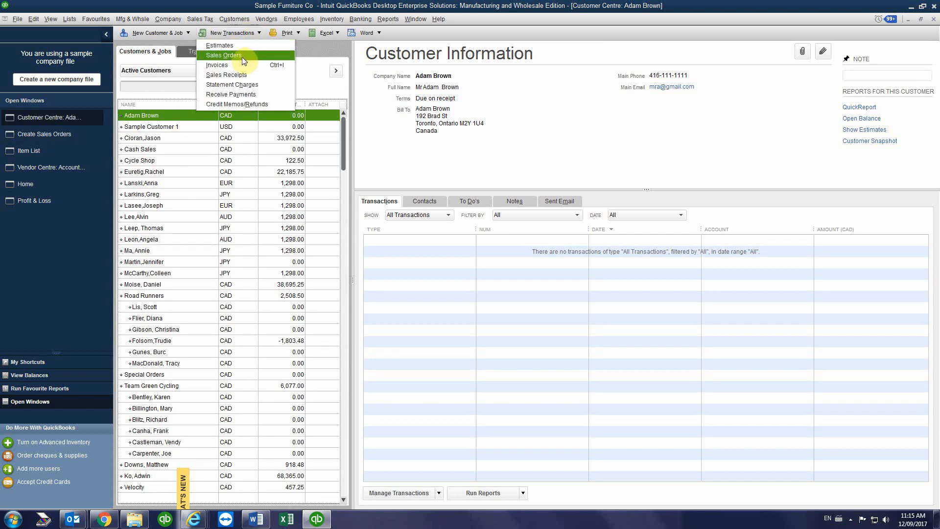
{"action": "left_click", "coordinate": [44, 136]}
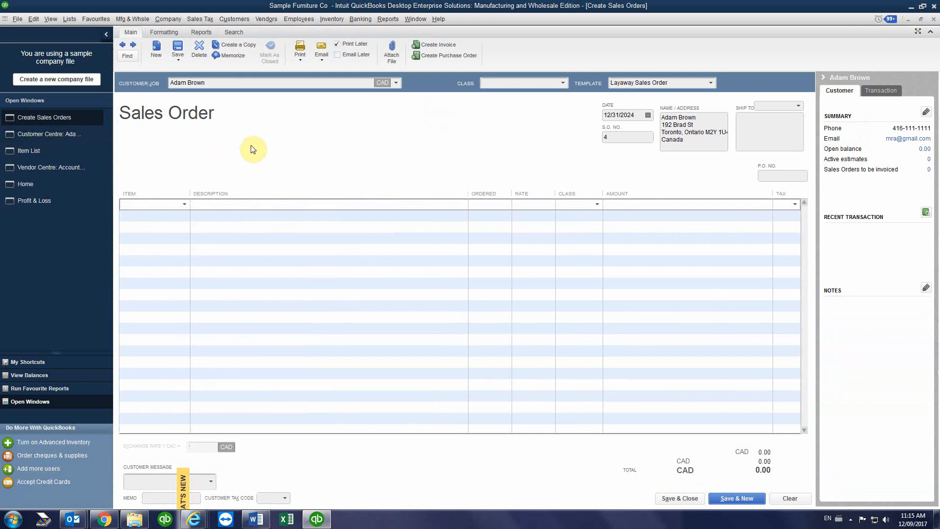
{"action": "left_click", "coordinate": [934, 20]}
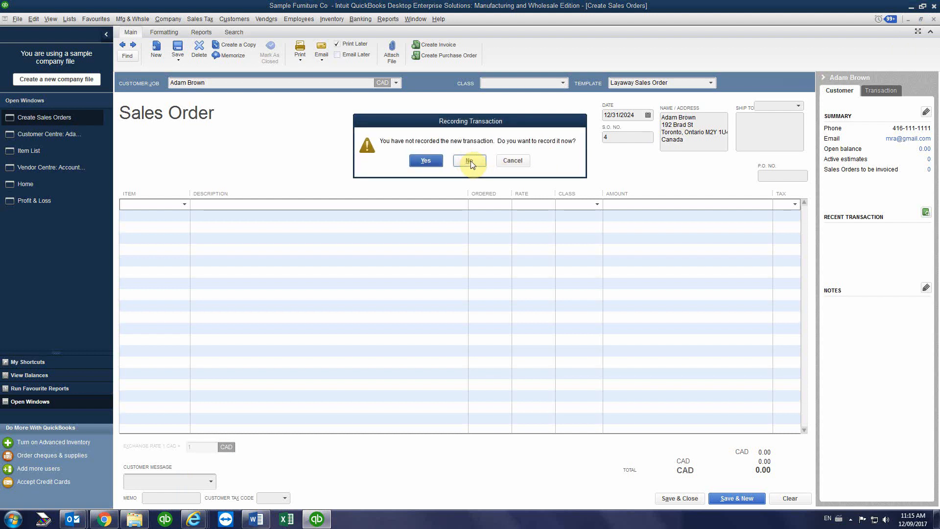
{"action": "left_click", "coordinate": [470, 161]}
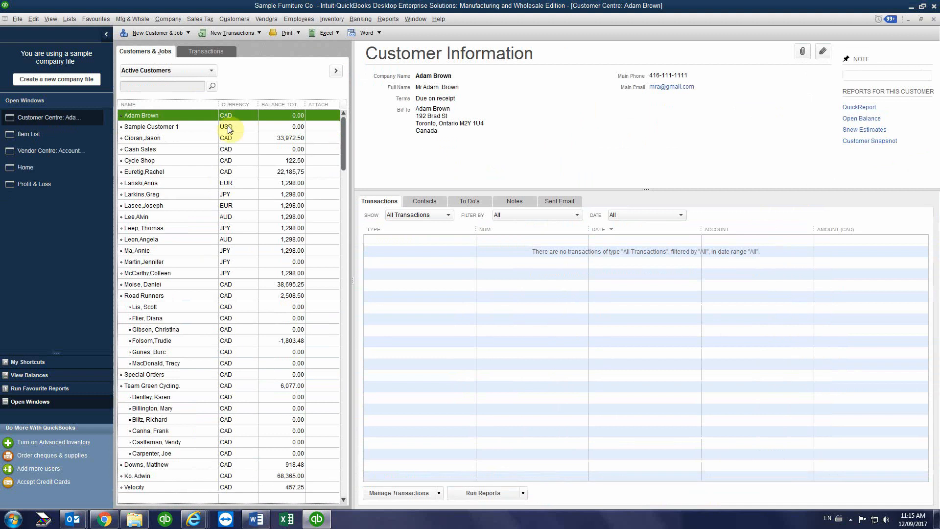
Step: Create a new sales order from the Home page and assign it to the customer whose record was just edited
{"action": "left_click", "coordinate": [27, 171]}
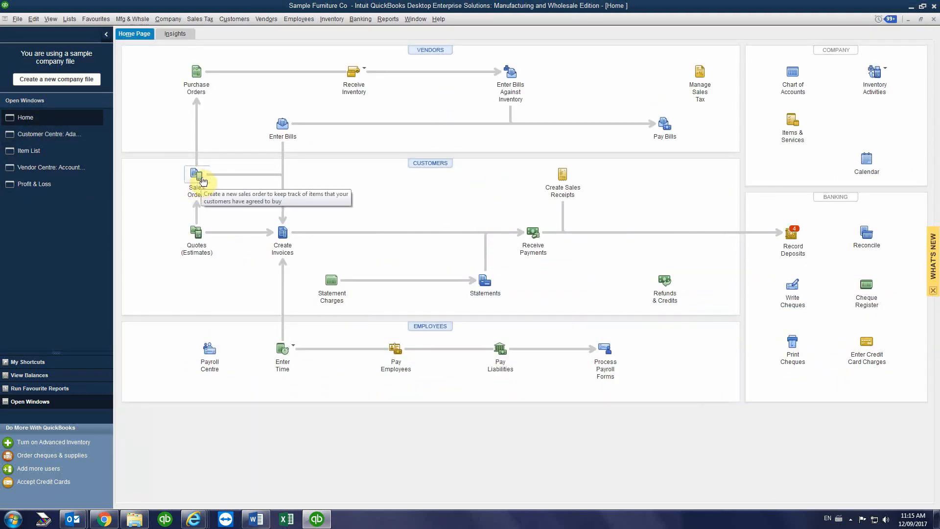
{"action": "left_click", "coordinate": [198, 176]}
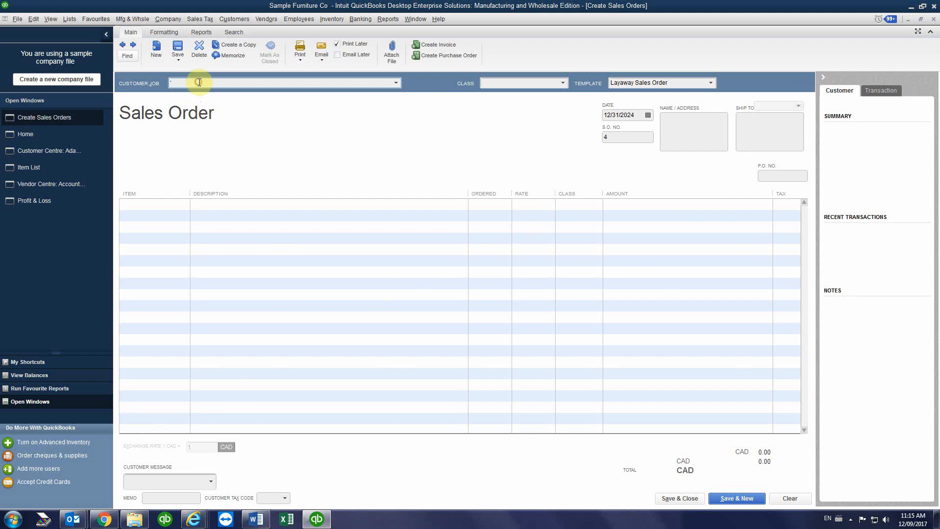
{"action": "type", "text": "Adam Brown"}
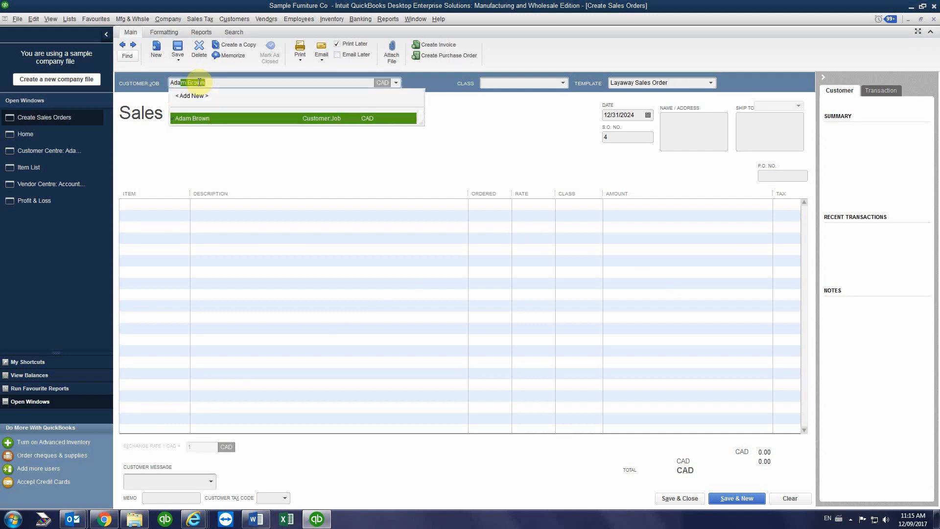
{"action": "left_click", "coordinate": [217, 119]}
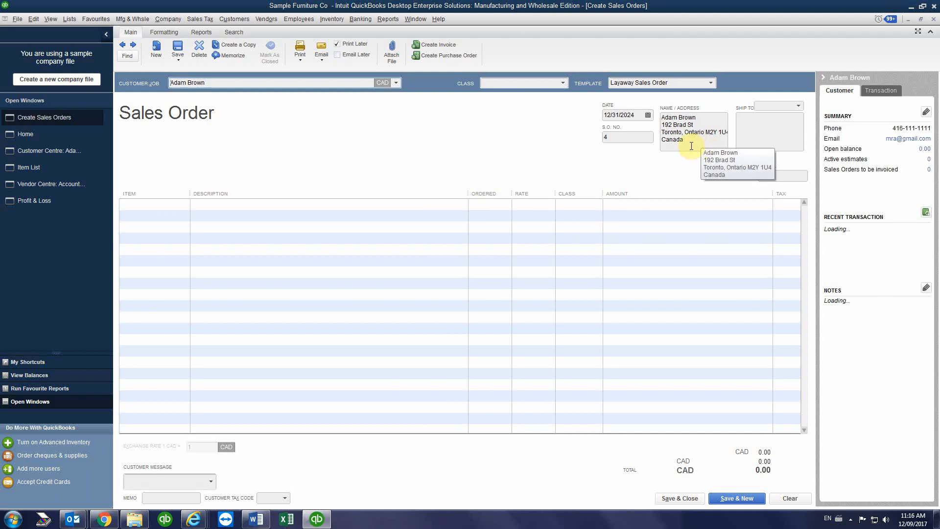
{"action": "left_click_drag", "start_coordinate": [688, 141], "coordinate": [656, 118]}
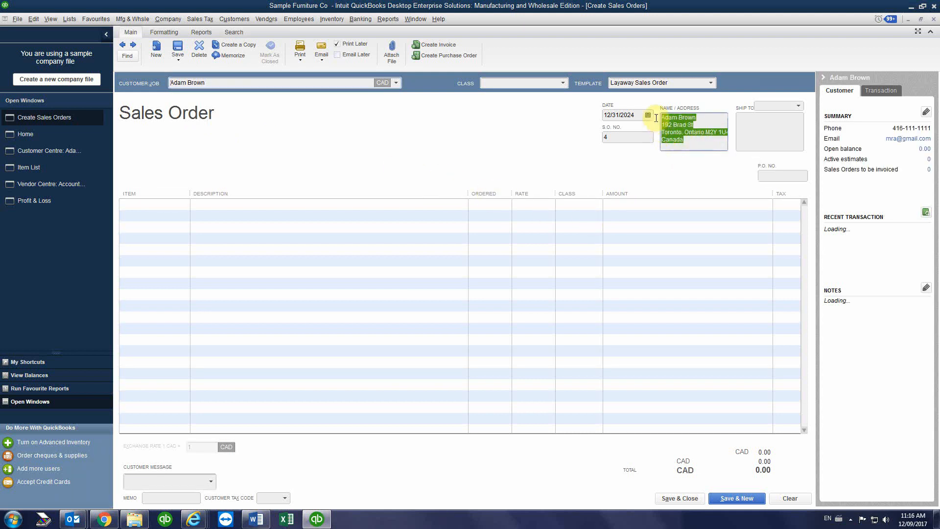
{"action": "left_click", "coordinate": [684, 139]}
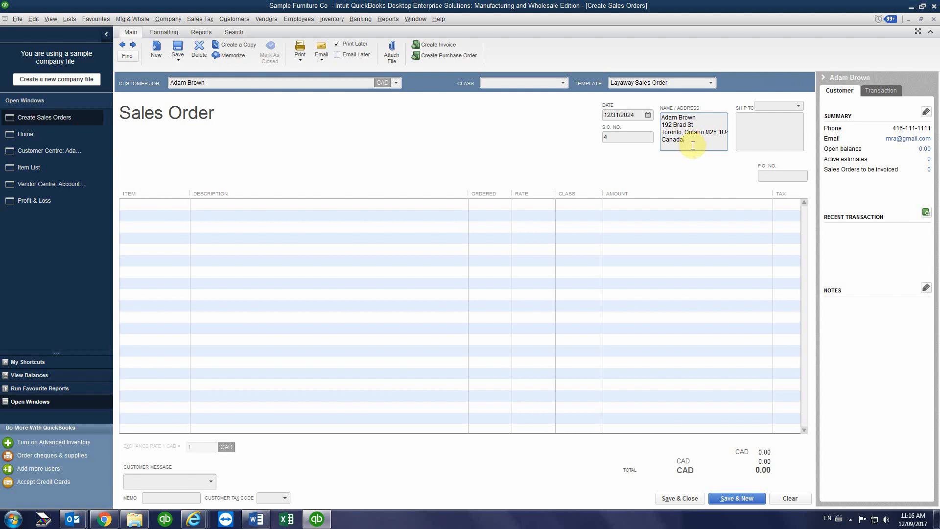
Step: Set the sales order date to 10/01/2017
{"action": "left_click", "coordinate": [630, 116]}
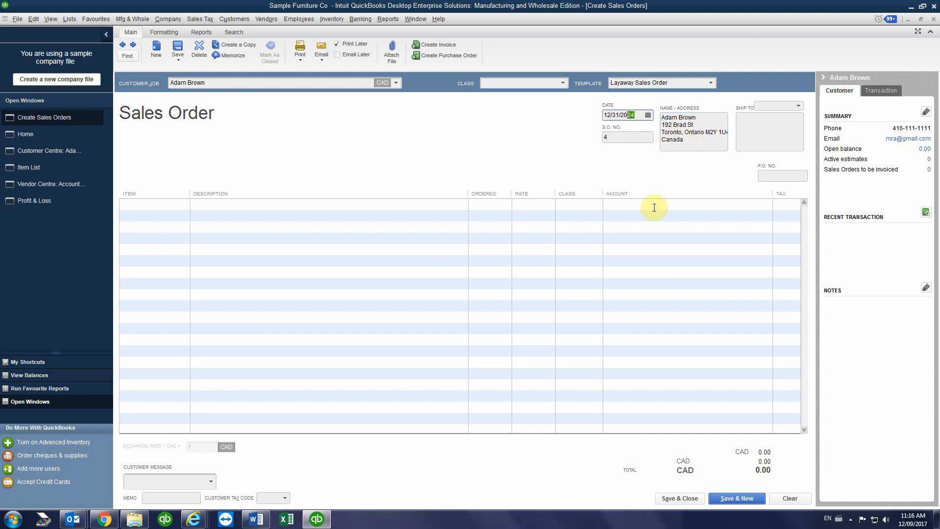
{"action": "type", "text": "17"}
{"action": "left_click", "coordinate": [648, 116]}
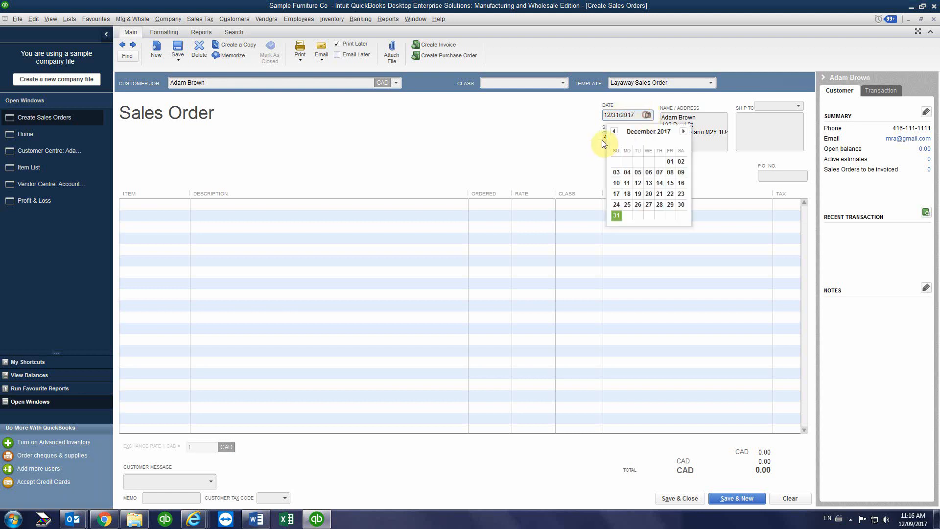
{"action": "left_click", "coordinate": [614, 130]}
{"action": "left_click", "coordinate": [613, 131]}
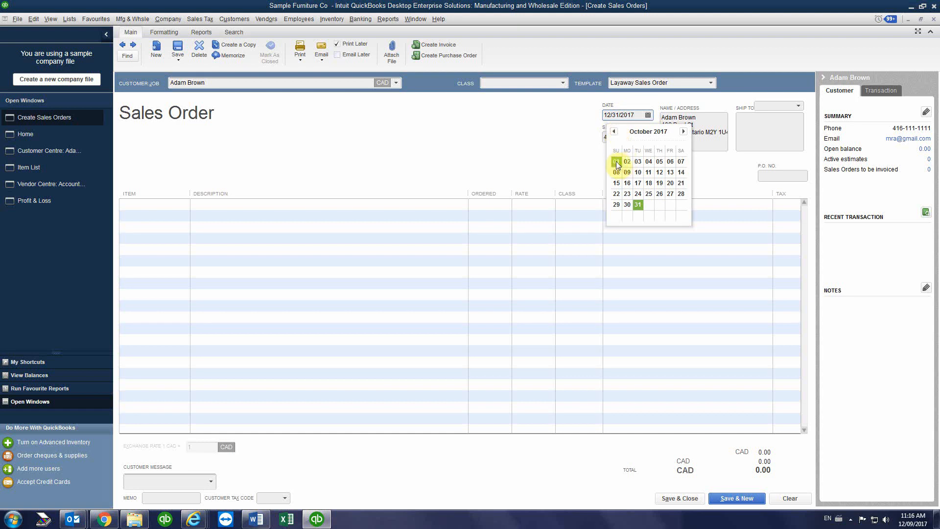
{"action": "left_click", "coordinate": [617, 161]}
{"action": "left_click", "coordinate": [625, 138]}
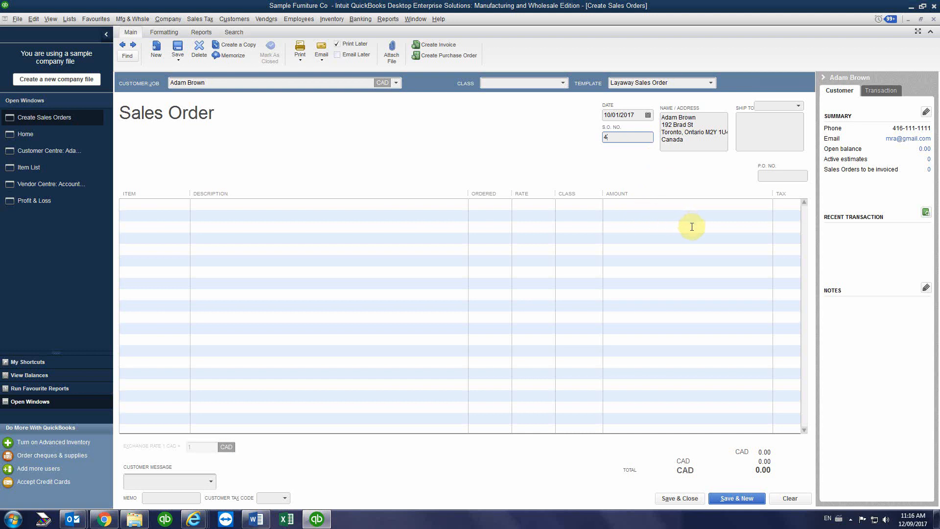
{"action": "left_click", "coordinate": [767, 176]}
{"action": "left_click", "coordinate": [616, 138]}
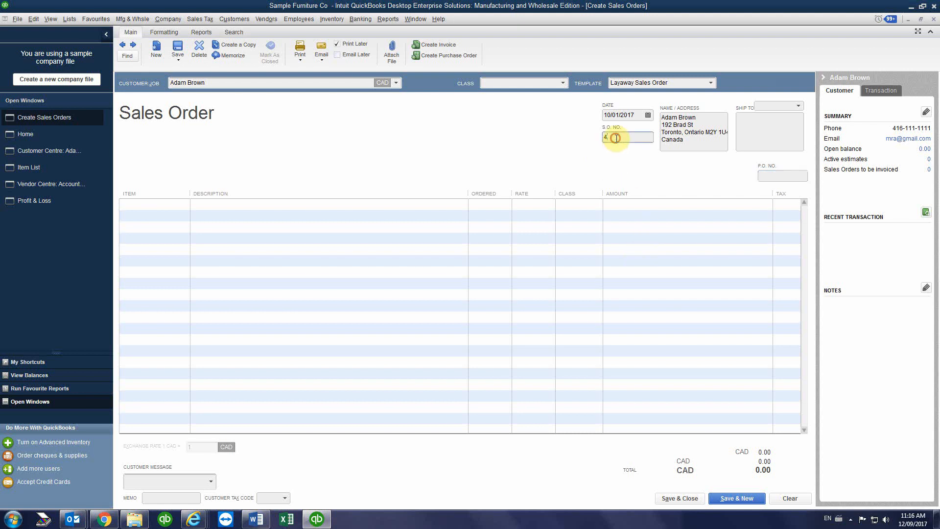
{"action": "left_click", "coordinate": [648, 115]}
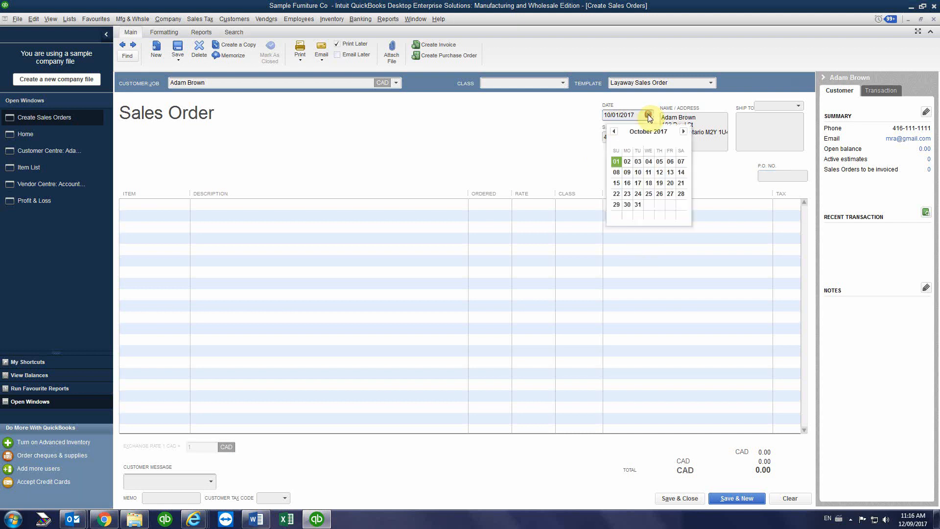
{"action": "left_click", "coordinate": [617, 161]}
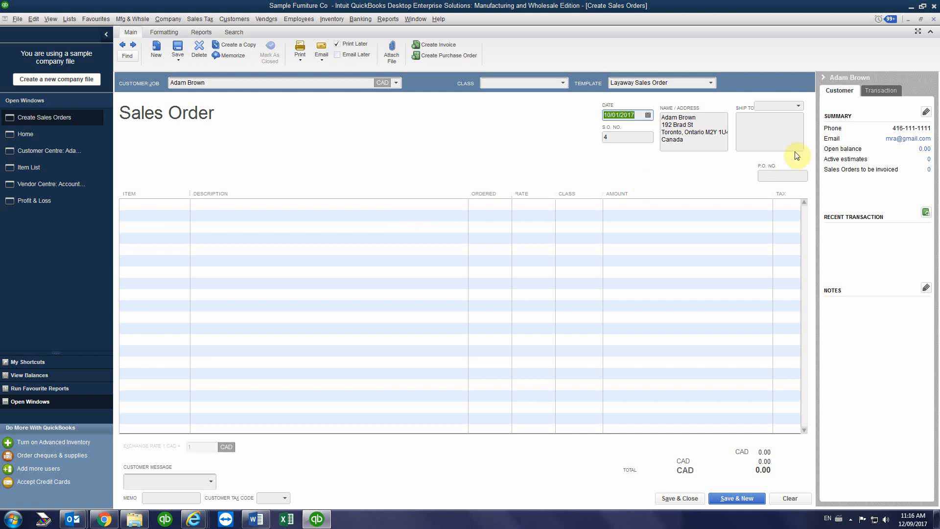
{"action": "left_click", "coordinate": [756, 122]}
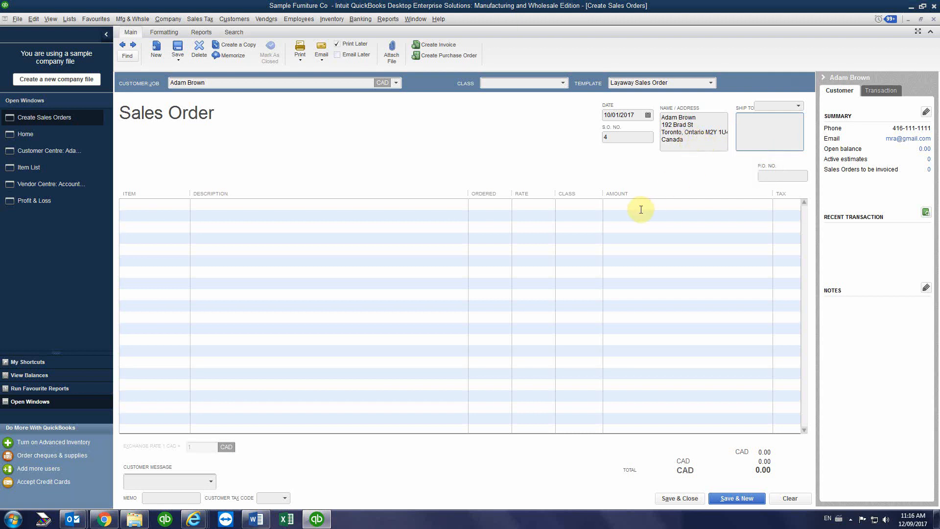
Step: Add item 2053, Chair Type C, to the first line of the sales order
{"action": "left_click", "coordinate": [157, 205]}
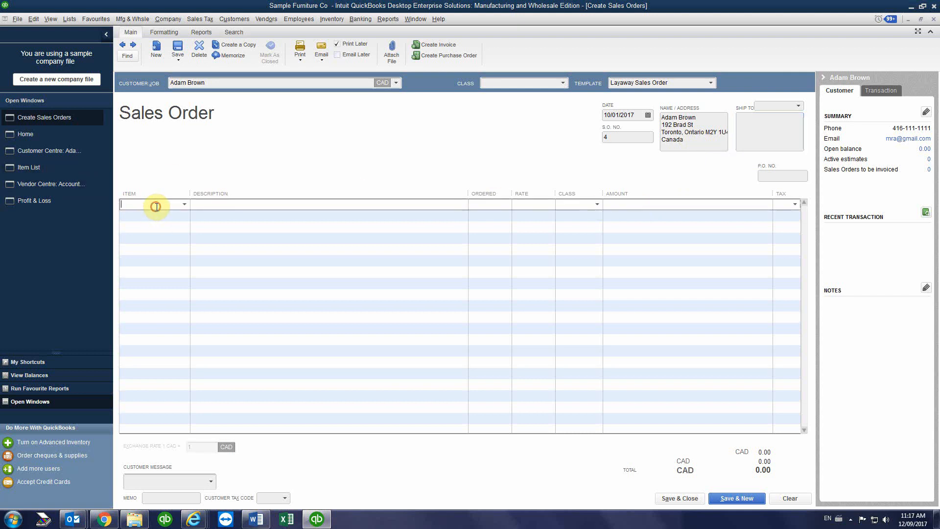
{"action": "left_click", "coordinate": [185, 204]}
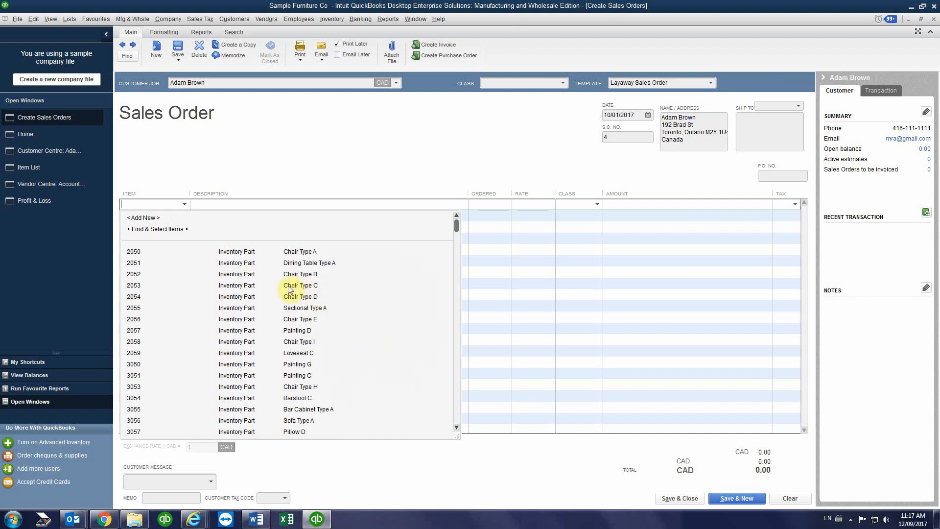
{"action": "left_click", "coordinate": [184, 205]}
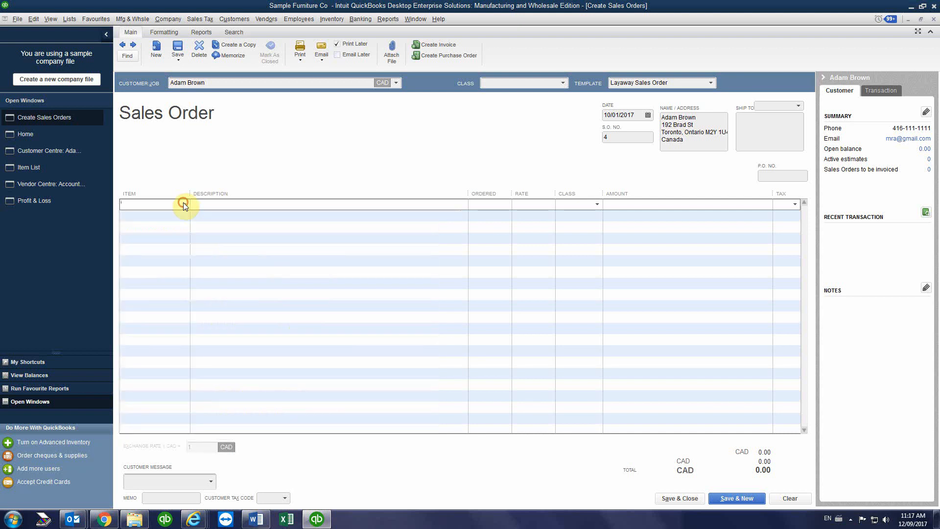
{"action": "left_click", "coordinate": [184, 203]}
{"action": "scroll", "coordinate": [262, 318], "scroll_direction": "down", "scroll_amount": 5}
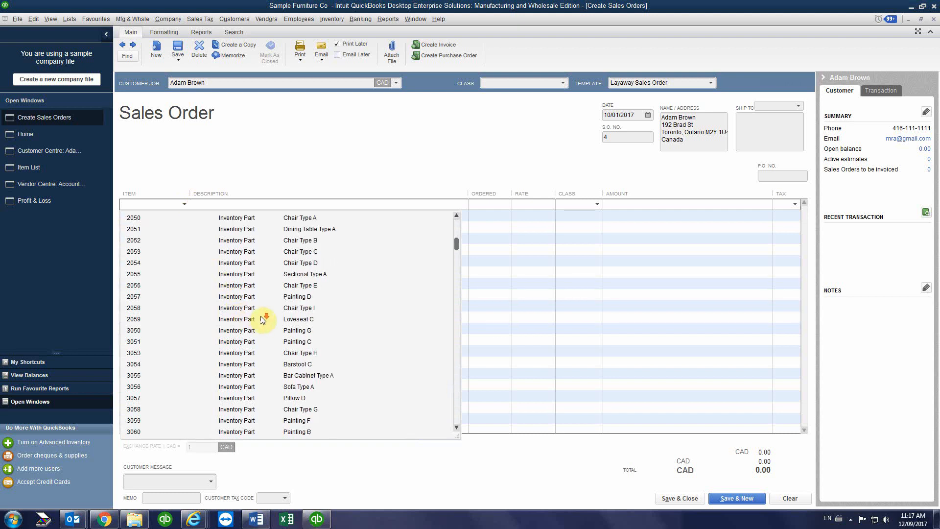
{"action": "scroll", "coordinate": [262, 320], "scroll_direction": "down", "scroll_amount": 6}
{"action": "scroll", "coordinate": [268, 353], "scroll_direction": "up", "scroll_amount": 8}
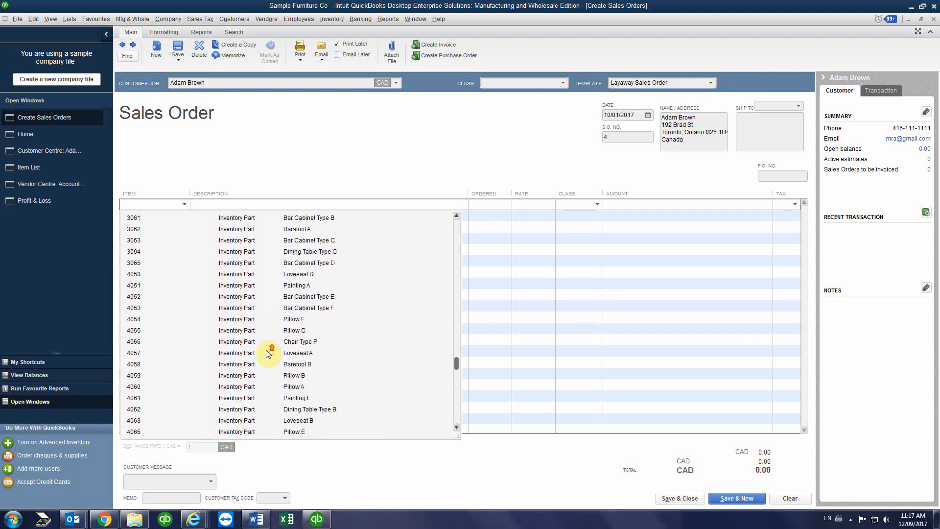
{"action": "scroll", "coordinate": [269, 353], "scroll_direction": "up", "scroll_amount": 3}
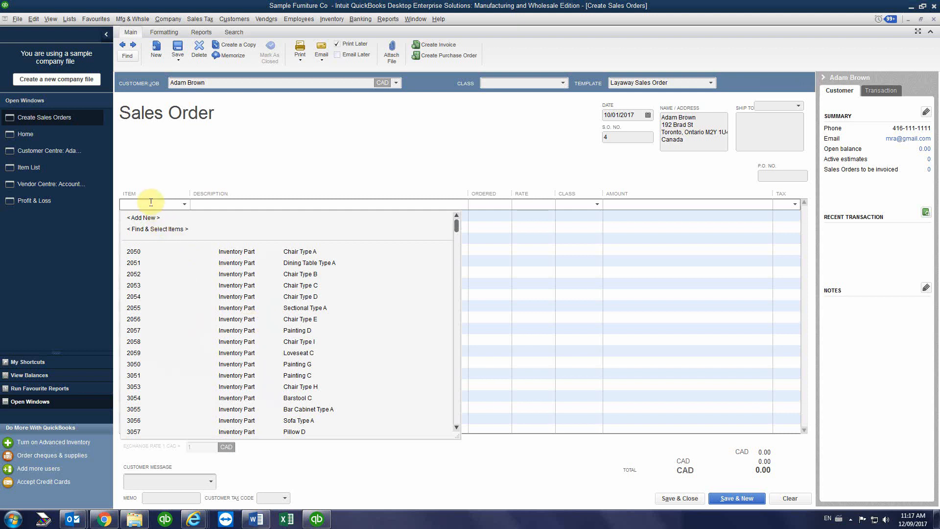
{"action": "scroll", "coordinate": [338, 353], "scroll_direction": "down", "scroll_amount": 1}
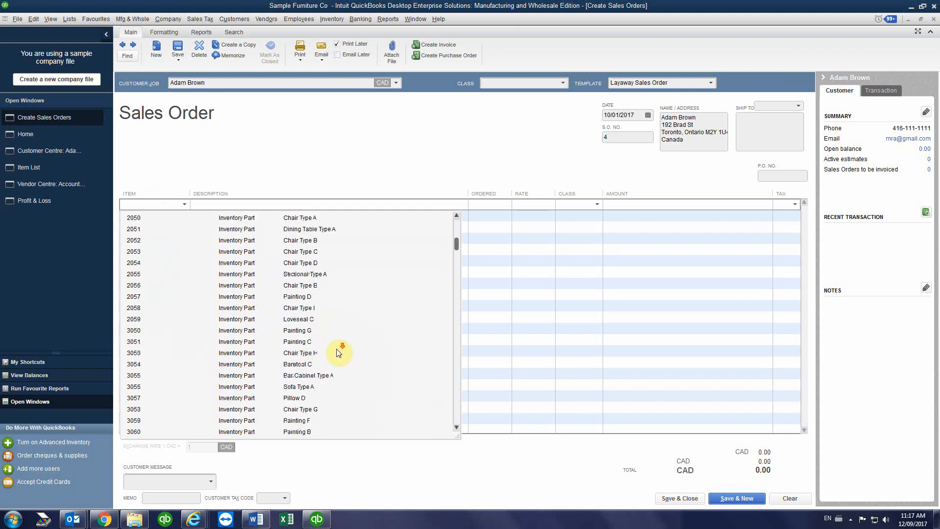
{"action": "scroll", "coordinate": [338, 352], "scroll_direction": "down", "scroll_amount": 15}
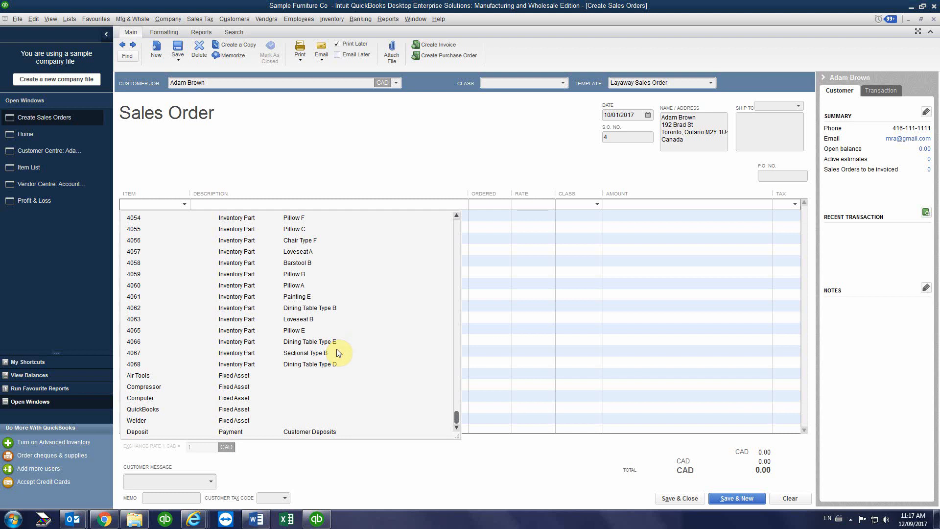
{"action": "scroll", "coordinate": [338, 352], "scroll_direction": "up", "scroll_amount": 18}
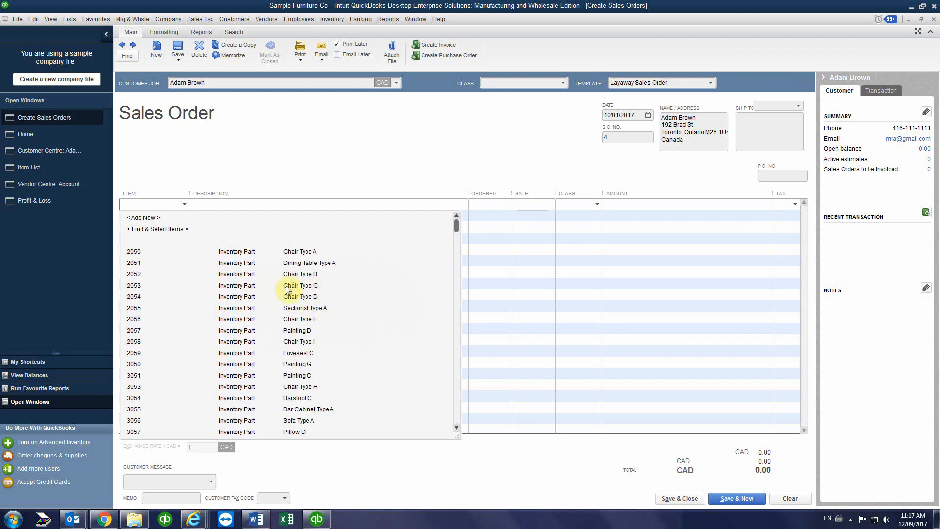
{"action": "left_click", "coordinate": [297, 285]}
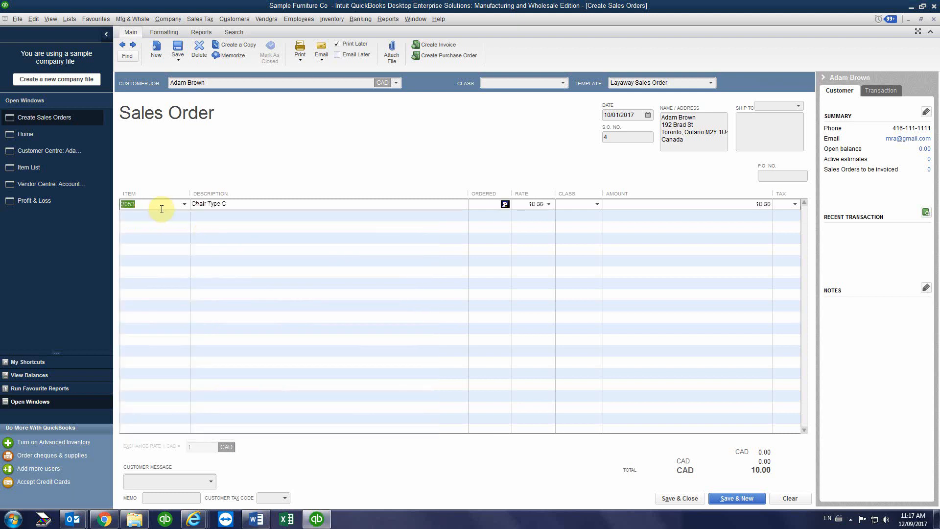
{"action": "left_click", "coordinate": [185, 204]}
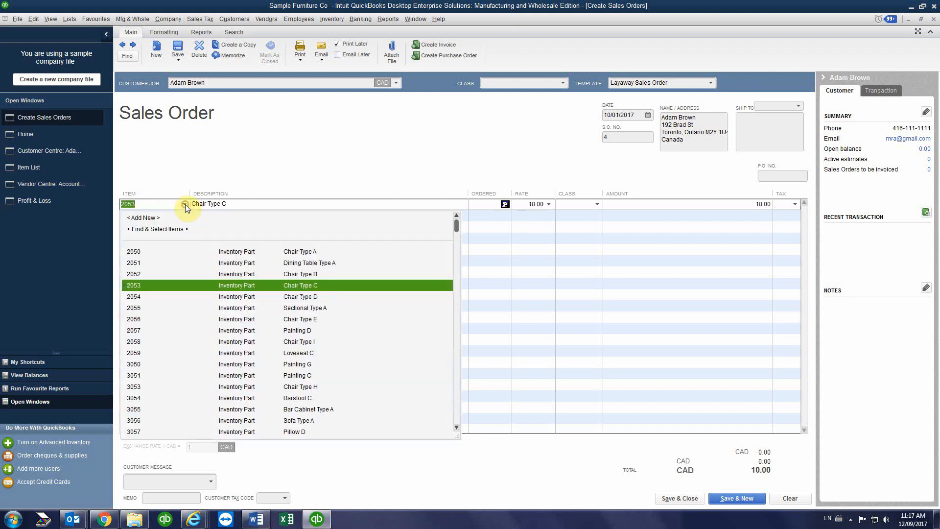
{"action": "left_click", "coordinate": [146, 285]}
{"action": "left_click", "coordinate": [238, 204]}
{"action": "left_click", "coordinate": [240, 204]}
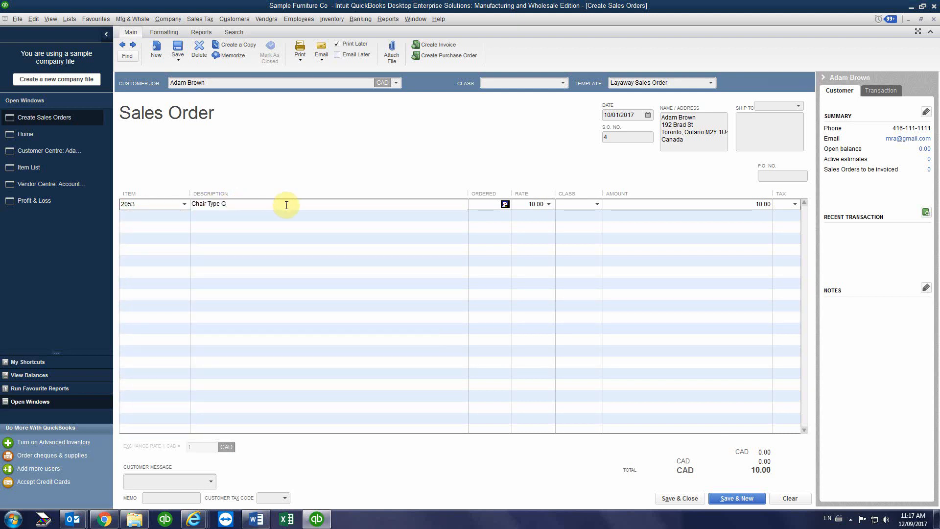
Step: Set the ordered quantity of Chair Type C to 6
{"action": "left_click", "coordinate": [529, 204]}
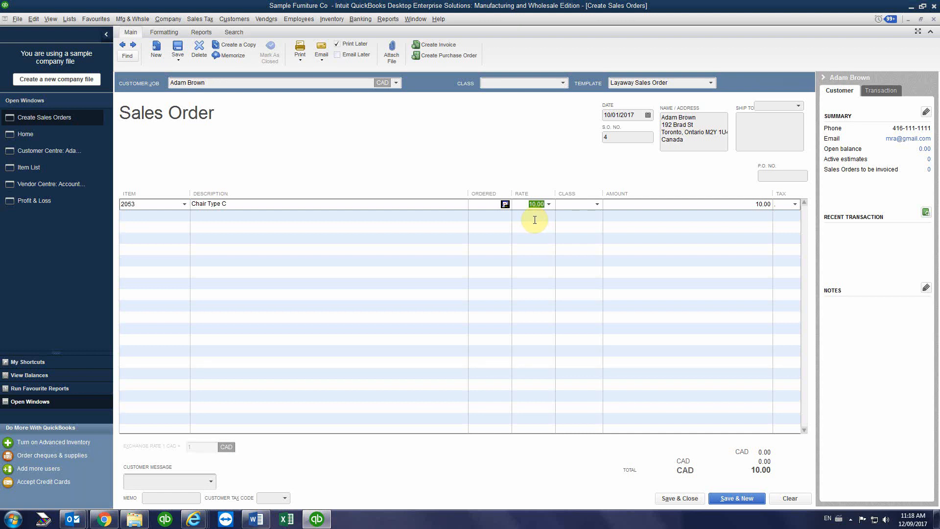
{"action": "left_click", "coordinate": [485, 203]}
{"action": "type", "text": "6"}
{"action": "left_click", "coordinate": [441, 216]}
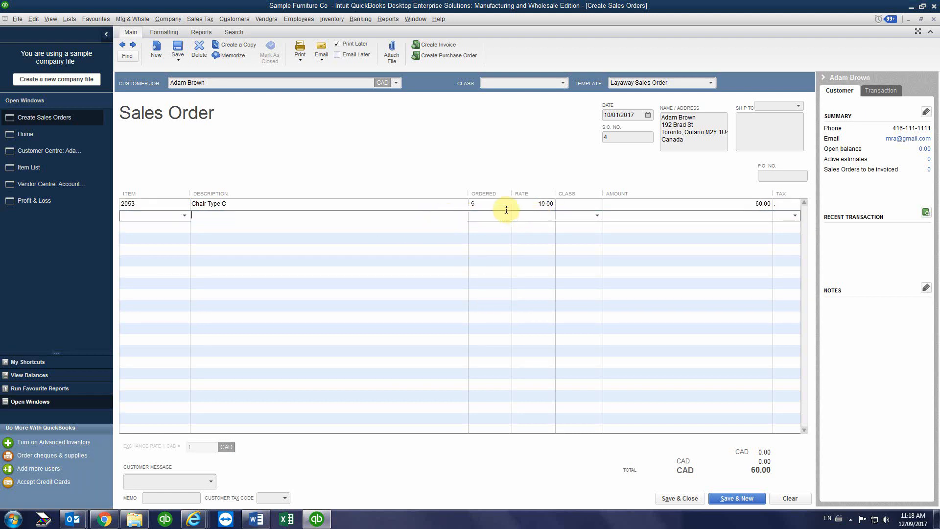
Step: Review the rate, ordered quantity, amount and tax code on the Chair Type C line
{"action": "left_click", "coordinate": [535, 204]}
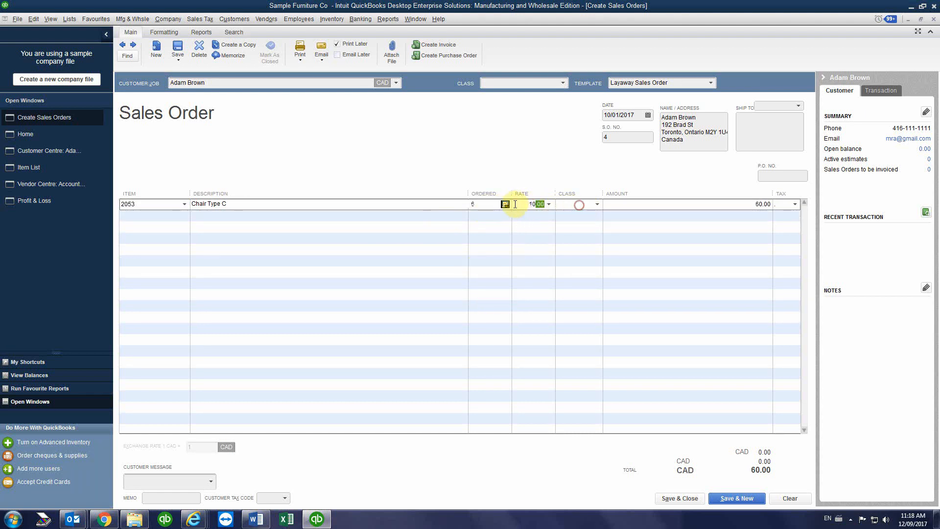
{"action": "left_click_drag", "start_coordinate": [514, 203], "coordinate": [562, 204]}
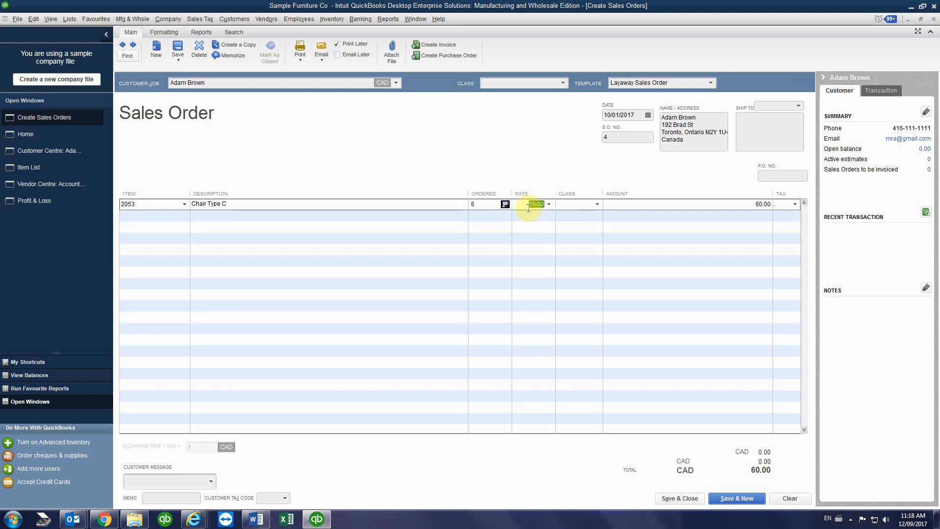
{"action": "left_click", "coordinate": [480, 204]}
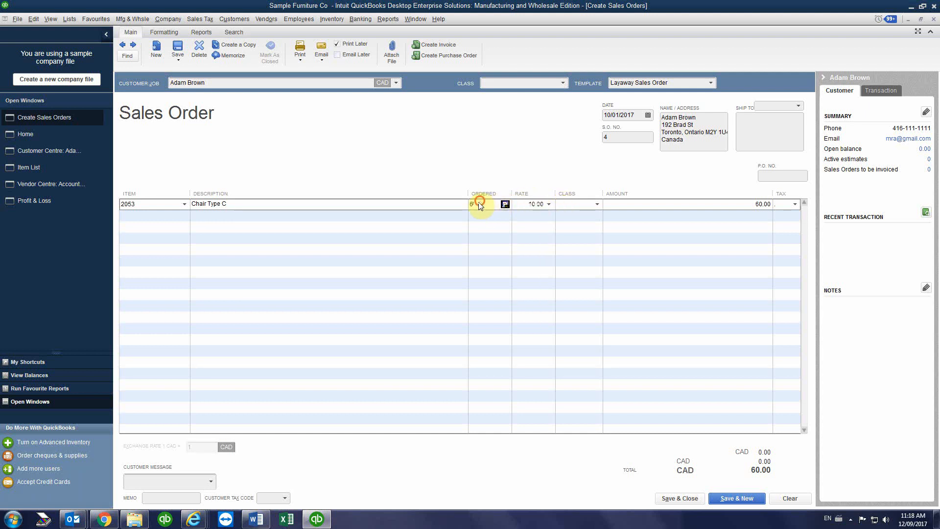
{"action": "left_click", "coordinate": [725, 204]}
{"action": "left_click_drag", "start_coordinate": [725, 204], "coordinate": [792, 203]}
{"action": "left_click", "coordinate": [740, 211]}
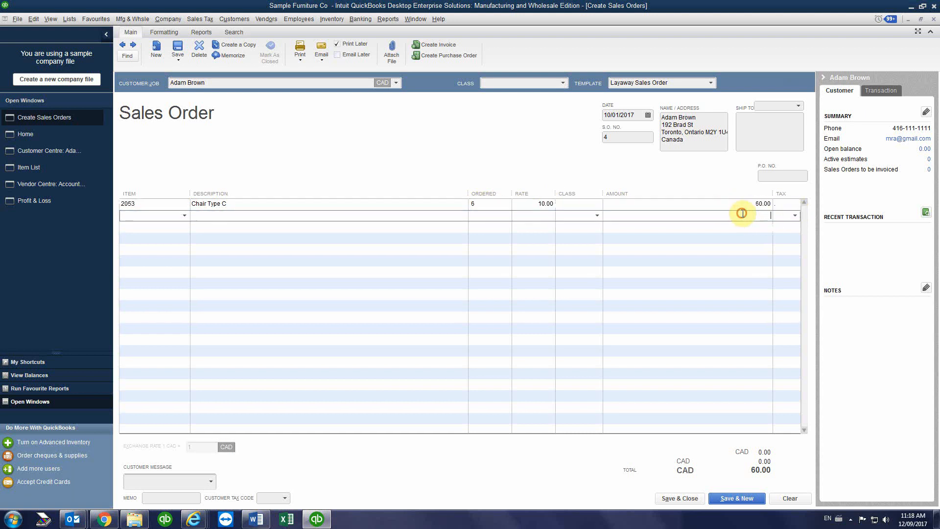
{"action": "left_click", "coordinate": [782, 206]}
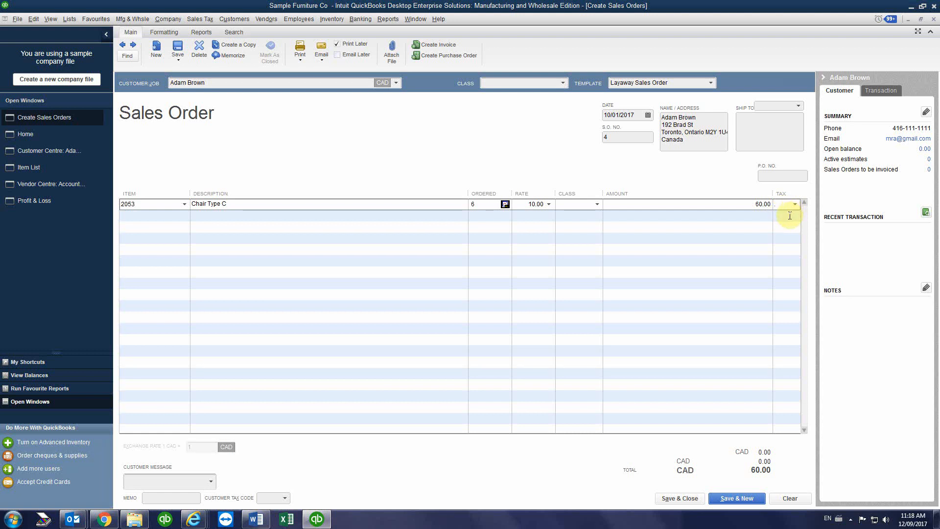
{"action": "left_click", "coordinate": [713, 216]}
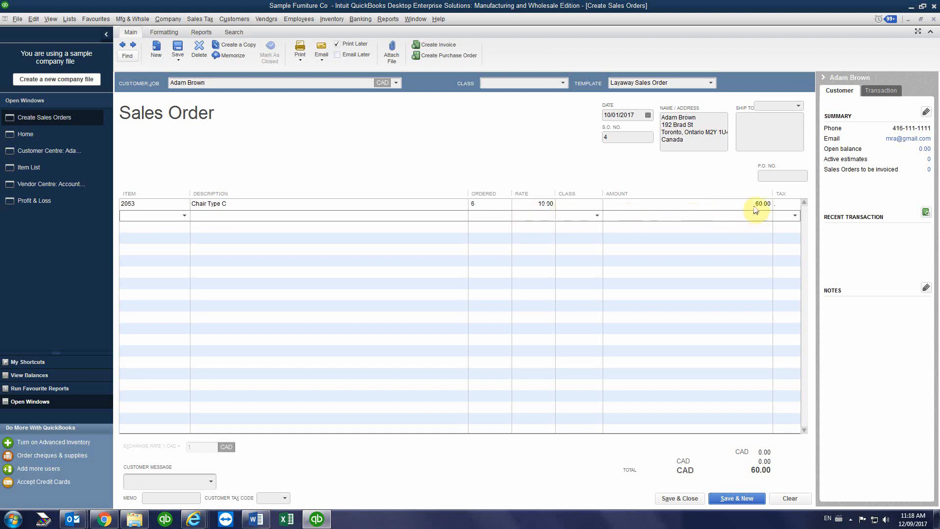
Step: Add item 2051, Dining Table Type A, to the second line with an ordered quantity of 1
{"action": "left_click", "coordinate": [184, 216]}
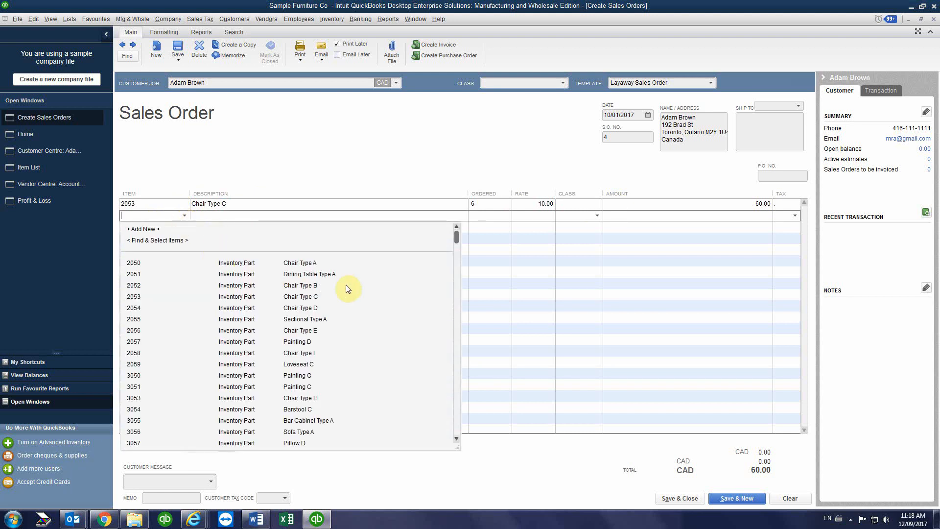
{"action": "left_click", "coordinate": [304, 274]}
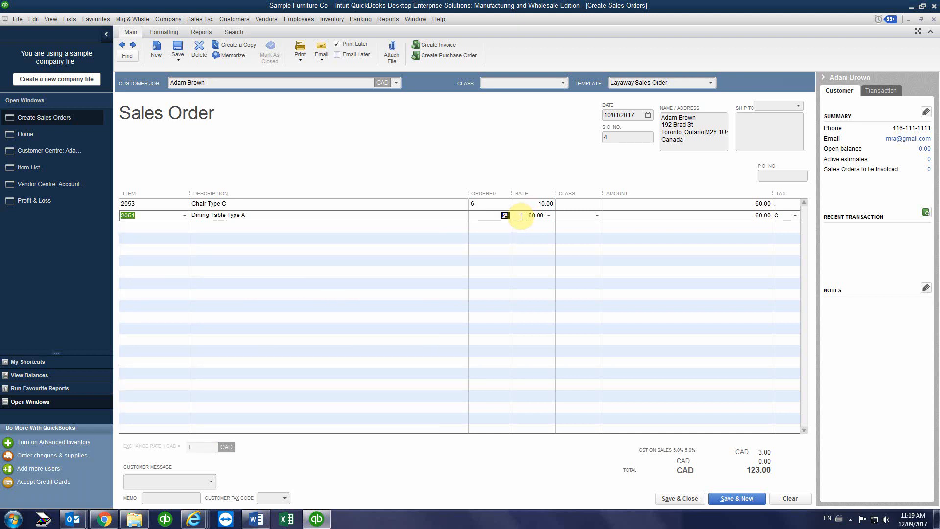
{"action": "left_click", "coordinate": [480, 216]}
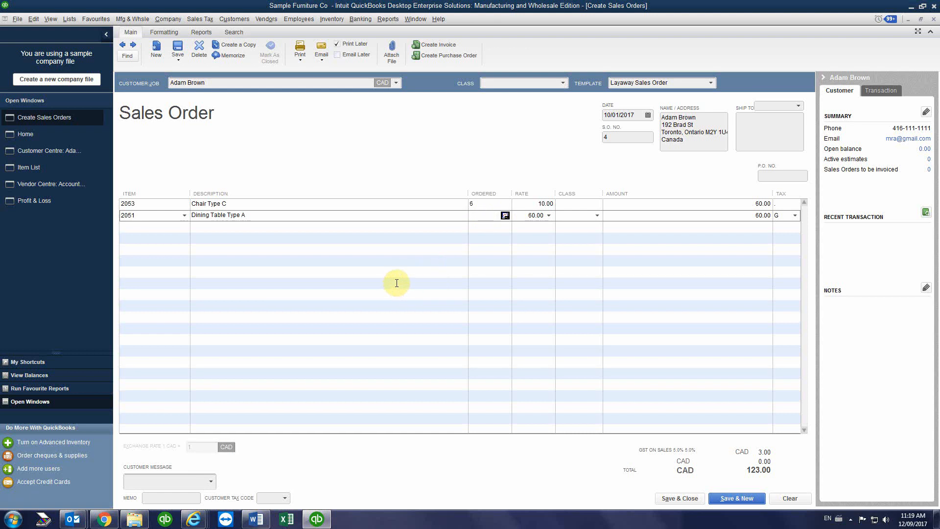
{"action": "type", "text": "1"}
{"action": "key", "text": "Down"}
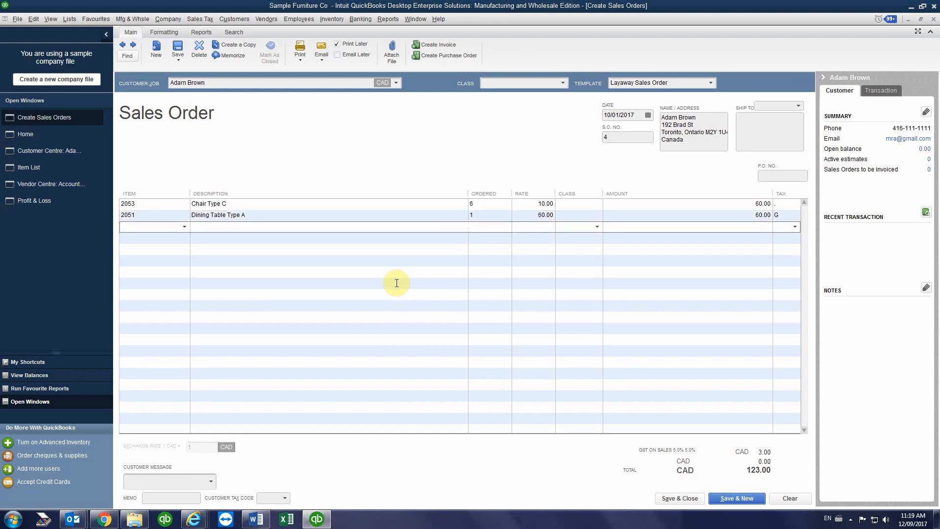
Step: Set the tax code of the Dining Table Type A line to <Not Used>
{"action": "left_click", "coordinate": [786, 216]}
{"action": "left_click", "coordinate": [795, 215]}
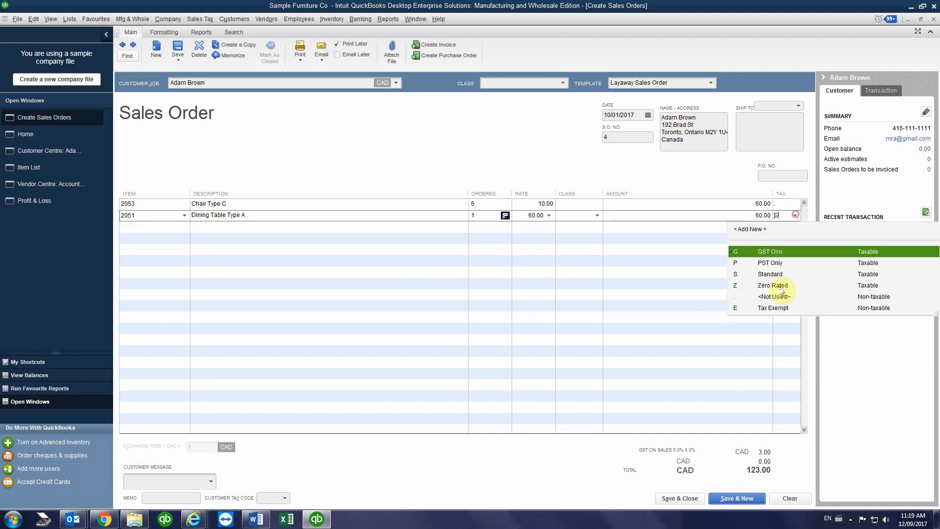
{"action": "left_click", "coordinate": [772, 308]}
{"action": "left_click", "coordinate": [795, 216]}
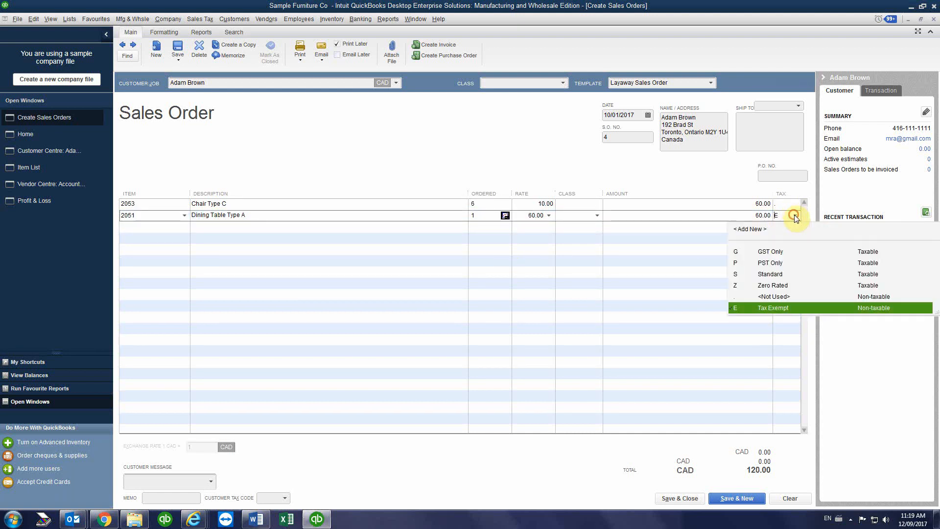
{"action": "left_click", "coordinate": [768, 296]}
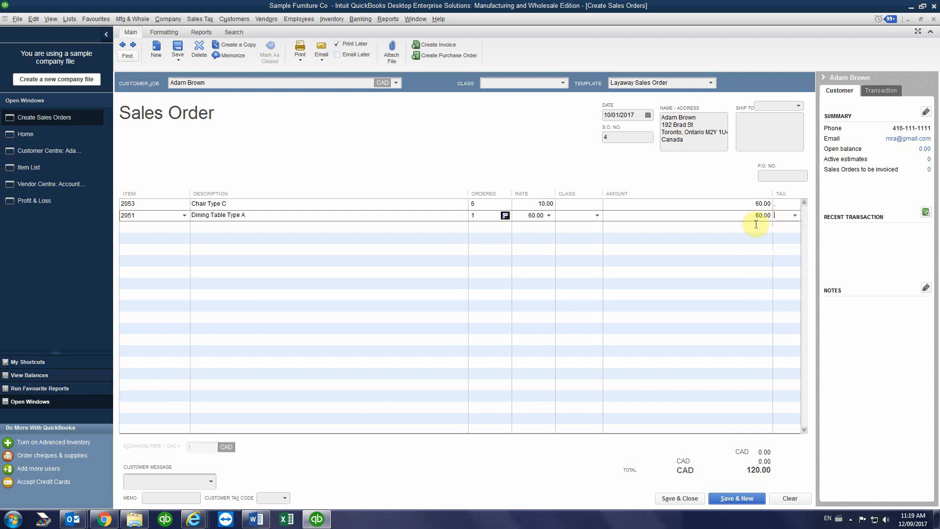
{"action": "left_click", "coordinate": [732, 228]}
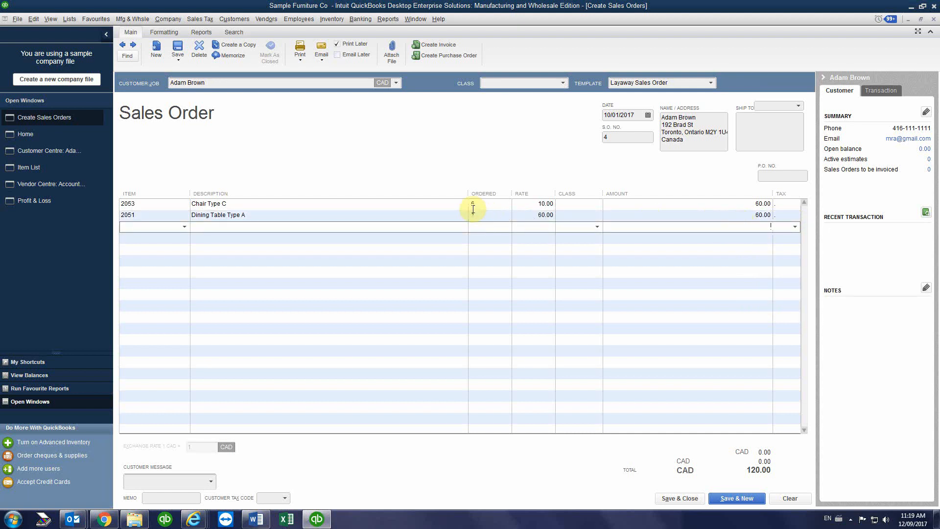
Step: Change the ordered quantity of Chair Type C to 8
{"action": "left_click", "coordinate": [746, 202]}
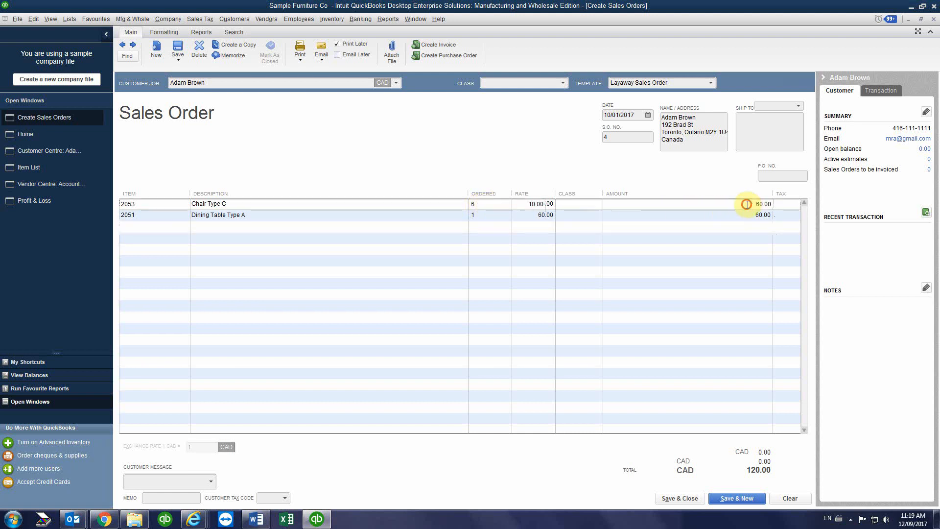
{"action": "left_click", "coordinate": [744, 214]}
{"action": "left_click", "coordinate": [467, 204]}
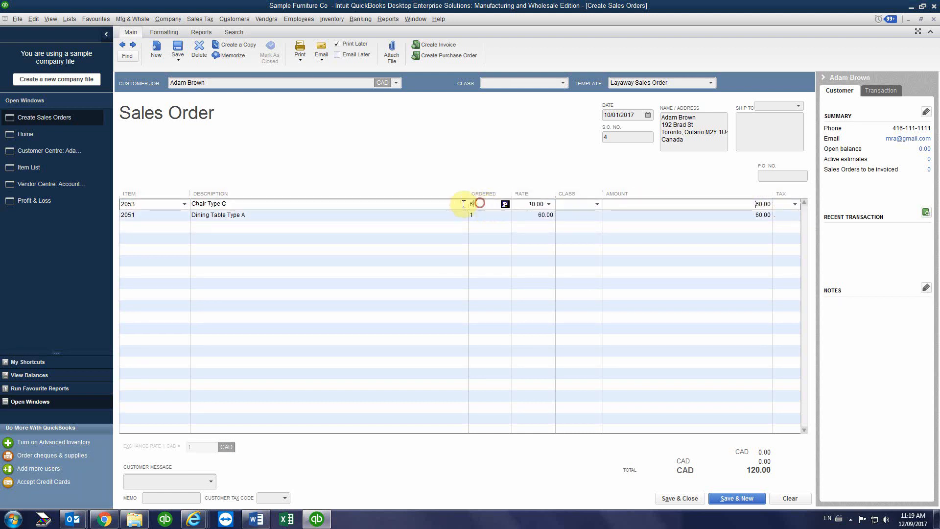
{"action": "key", "text": "BackSpace"}
{"action": "type", "text": "8"}
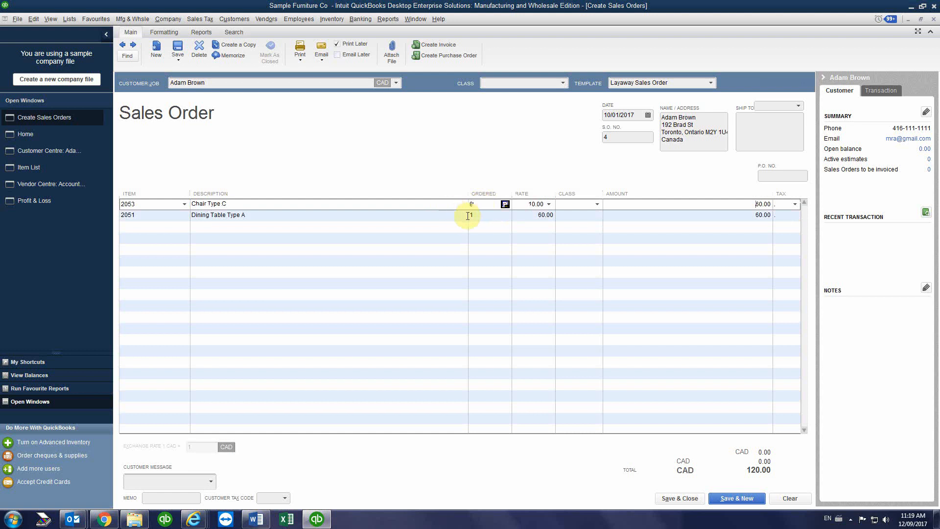
{"action": "left_click", "coordinate": [468, 214]}
{"action": "left_click", "coordinate": [480, 203]}
{"action": "left_click", "coordinate": [481, 214]}
{"action": "left_click", "coordinate": [487, 227]}
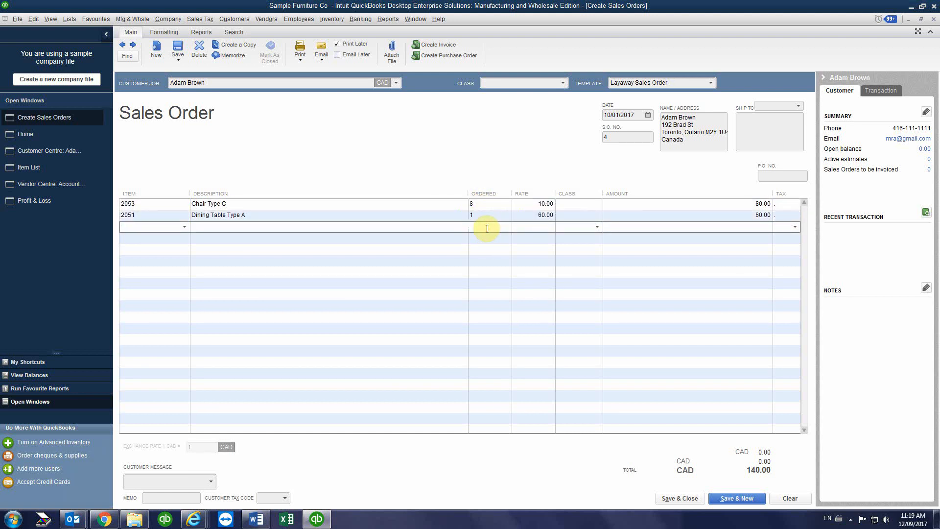
Step: Check the amounts on the Chair Type C and Dining Table Type A lines of the sales order
{"action": "left_click", "coordinate": [747, 206]}
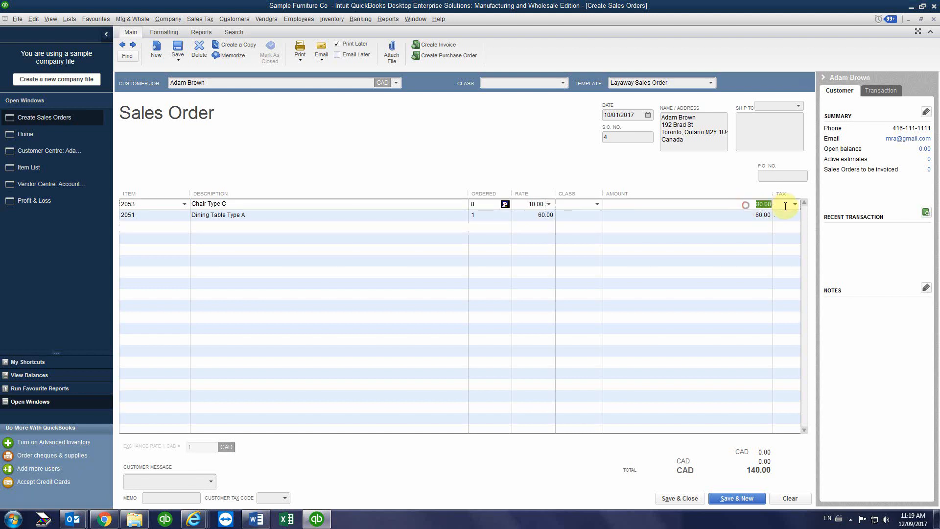
{"action": "left_click", "coordinate": [737, 215]}
{"action": "left_click", "coordinate": [737, 239]}
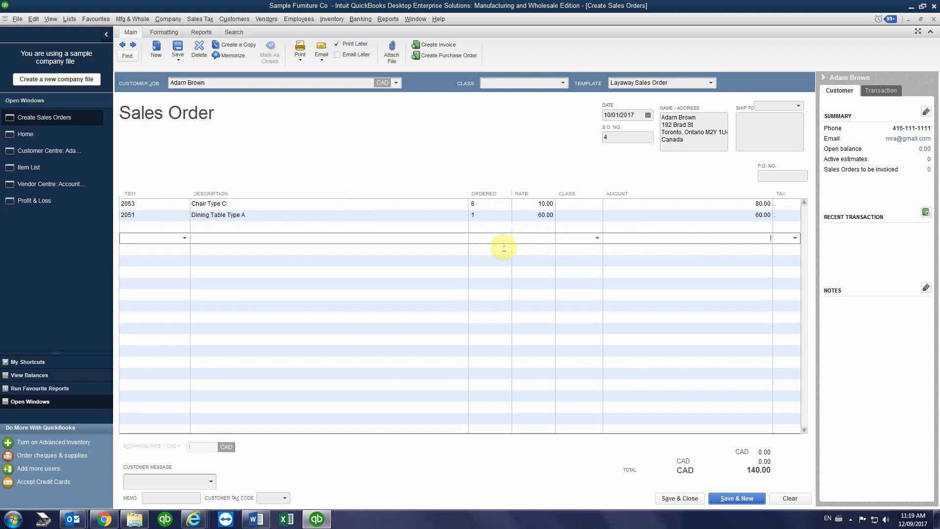
Step: Save and close the sales order, accepting the past transaction date and the items without an assigned class
{"action": "left_click", "coordinate": [684, 498]}
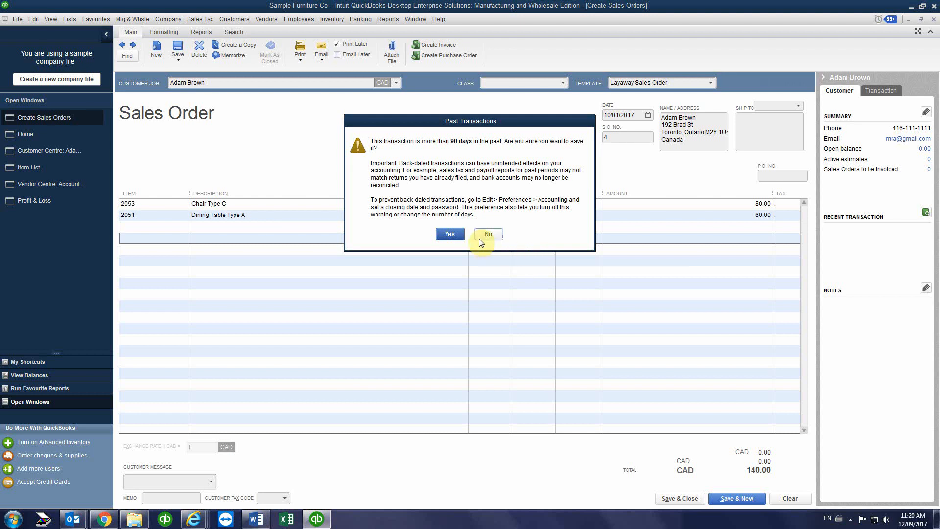
{"action": "left_click", "coordinate": [451, 235]}
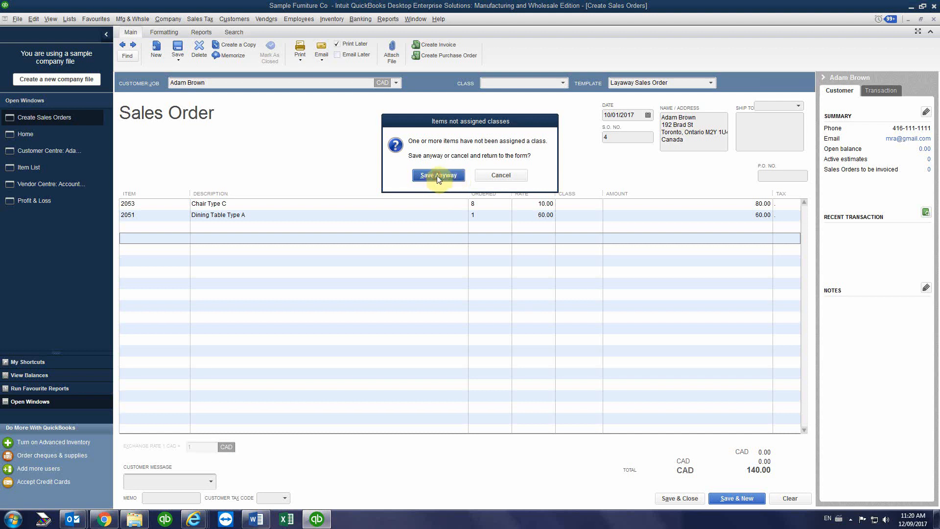
{"action": "left_click", "coordinate": [437, 176]}
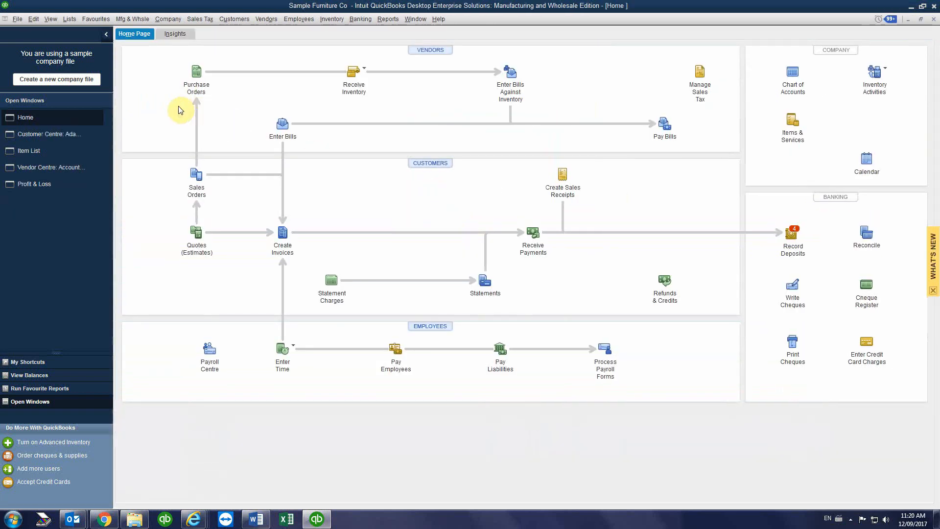
Step: Open the Customer Centre and review the customer's transactions for all dates, selecting the sales order dated 10/01/2017
{"action": "left_click", "coordinate": [52, 134]}
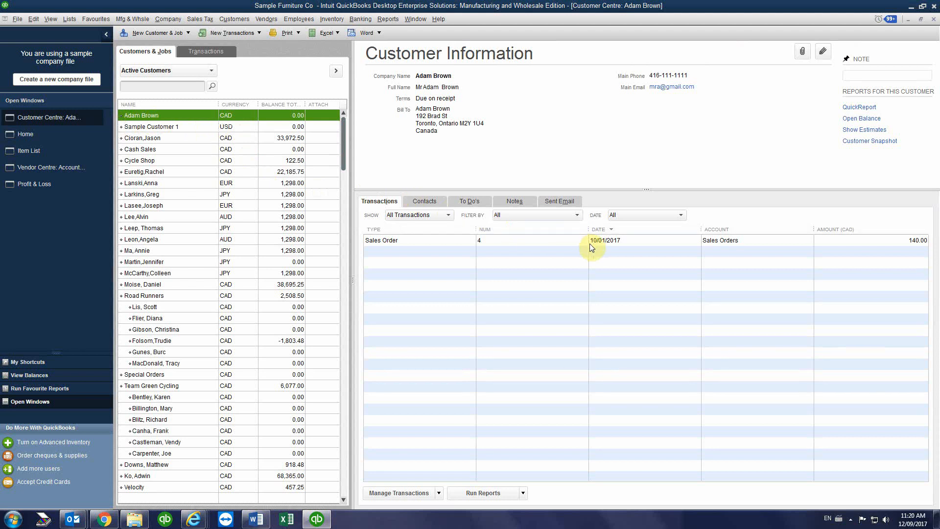
{"action": "left_click", "coordinate": [525, 242]}
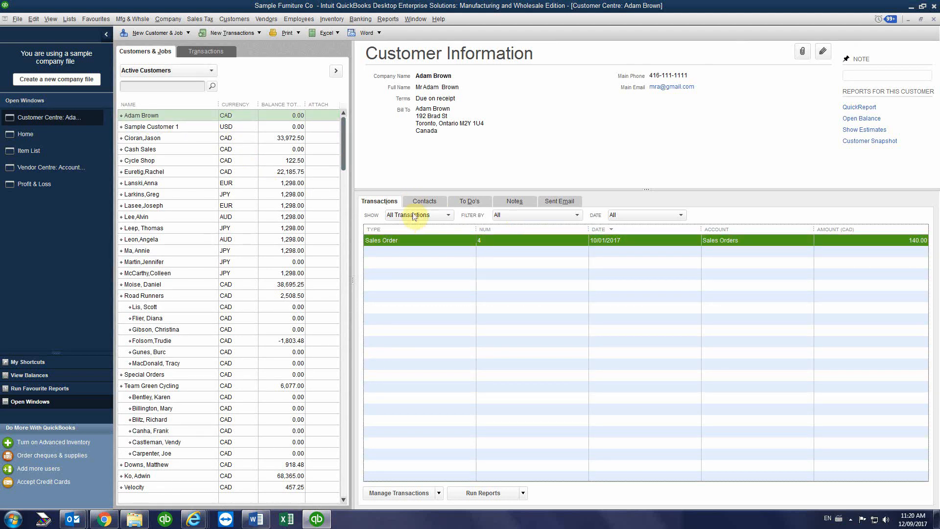
{"action": "left_click", "coordinate": [516, 216]}
{"action": "left_click", "coordinate": [647, 215]}
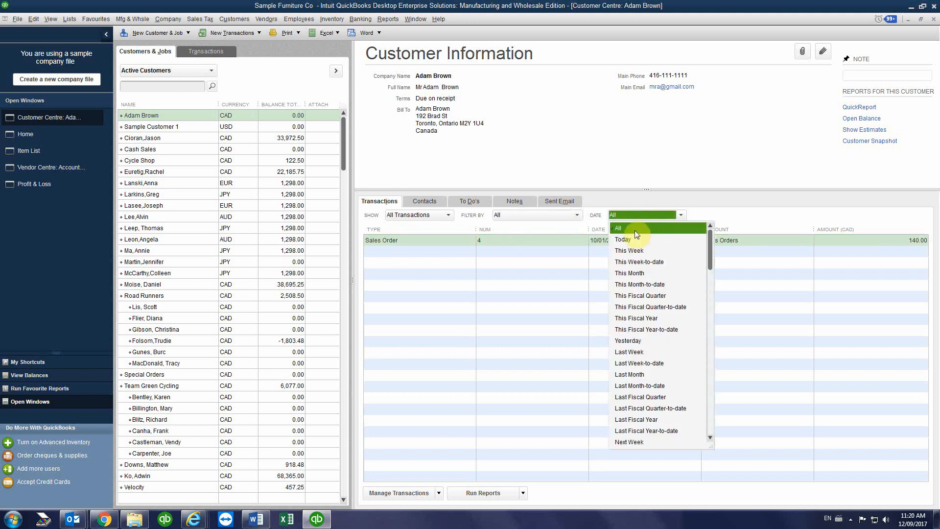
{"action": "left_click", "coordinate": [634, 228]}
{"action": "left_click", "coordinate": [416, 242]}
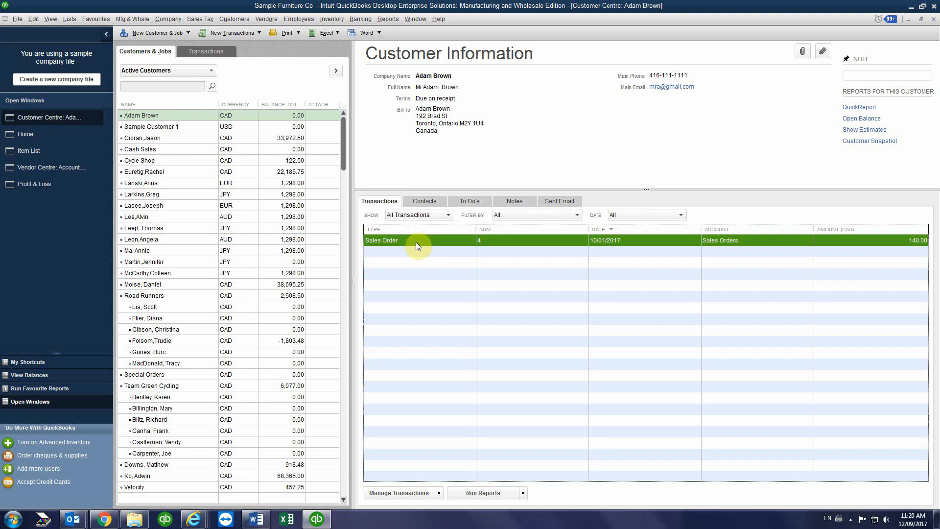
Step: Compare the customer's entry with the sales order and widen the Balance Total column to check the customer's balance
{"action": "left_click", "coordinate": [192, 116]}
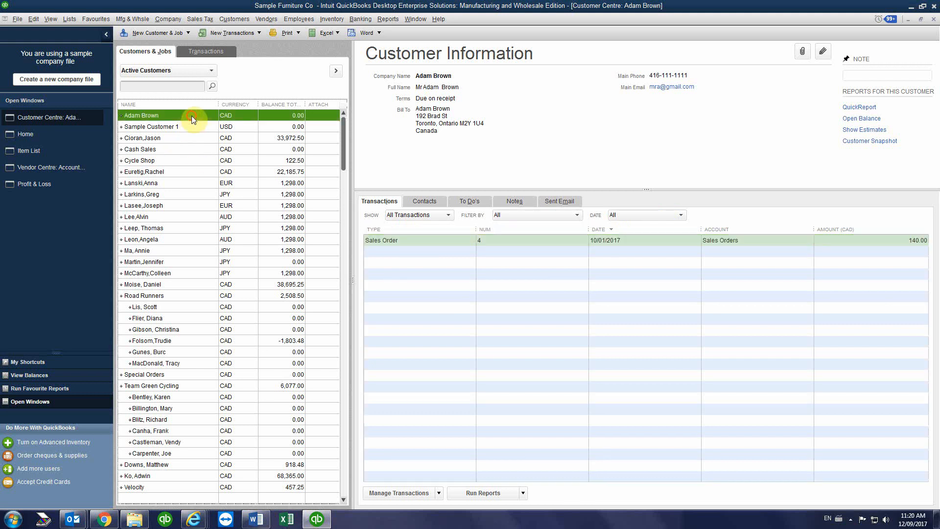
{"action": "left_click", "coordinate": [444, 240]}
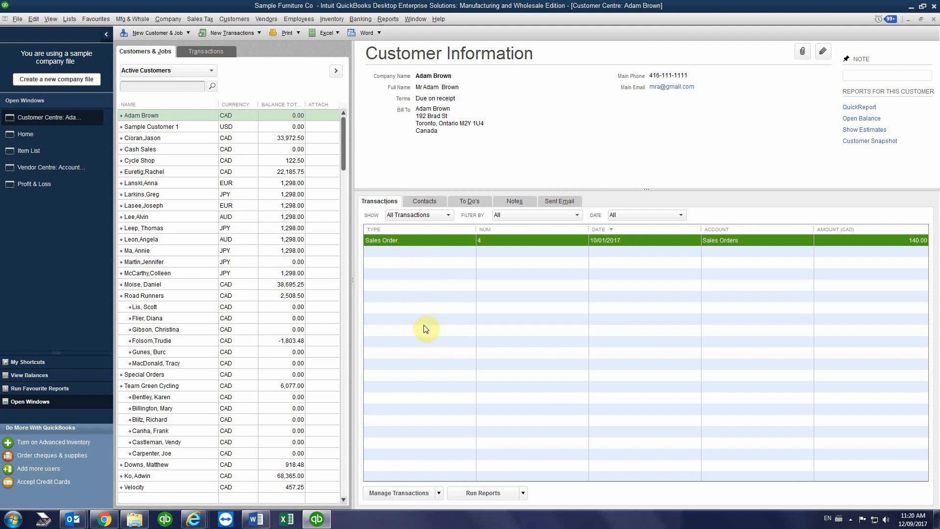
{"action": "left_click", "coordinate": [198, 115]}
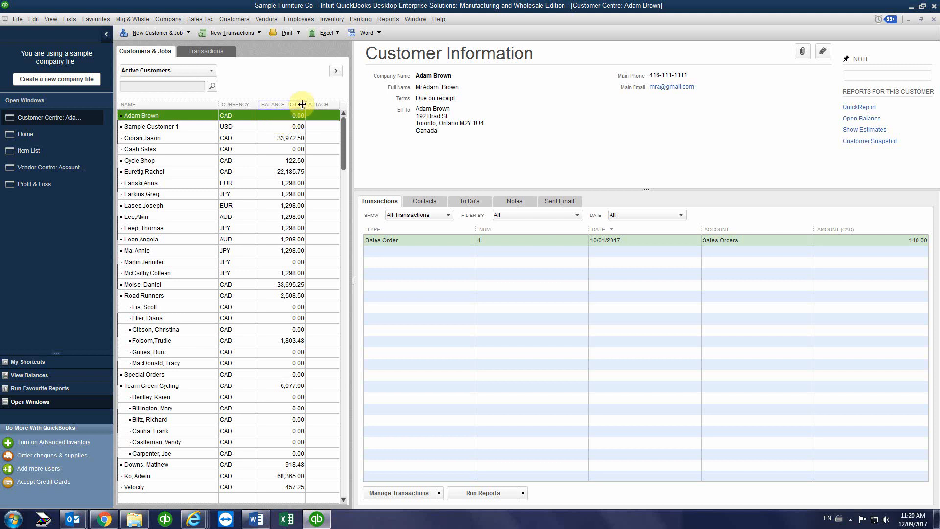
{"action": "left_click_drag", "start_coordinate": [304, 104], "coordinate": [314, 104]}
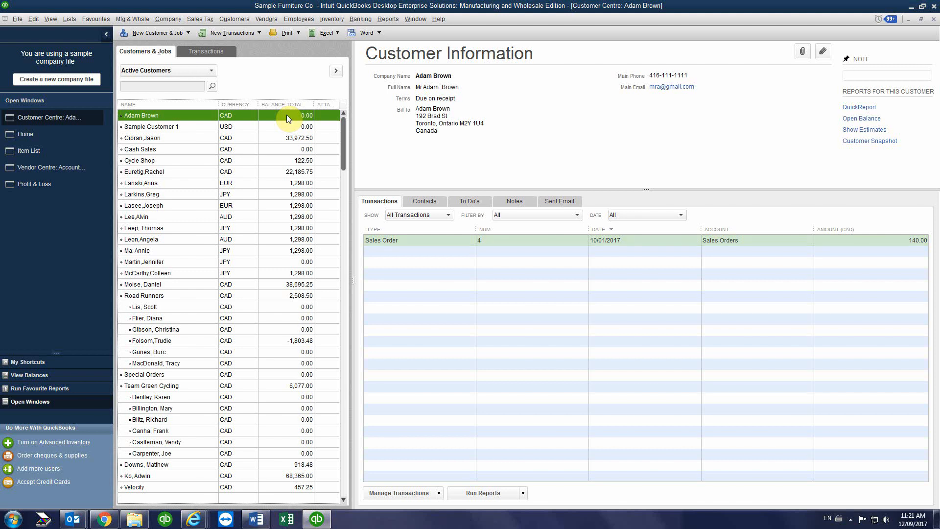
Step: Open the sales order from the customer's transactions to review its lines, and save and close it
{"action": "double_click", "coordinate": [532, 241]}
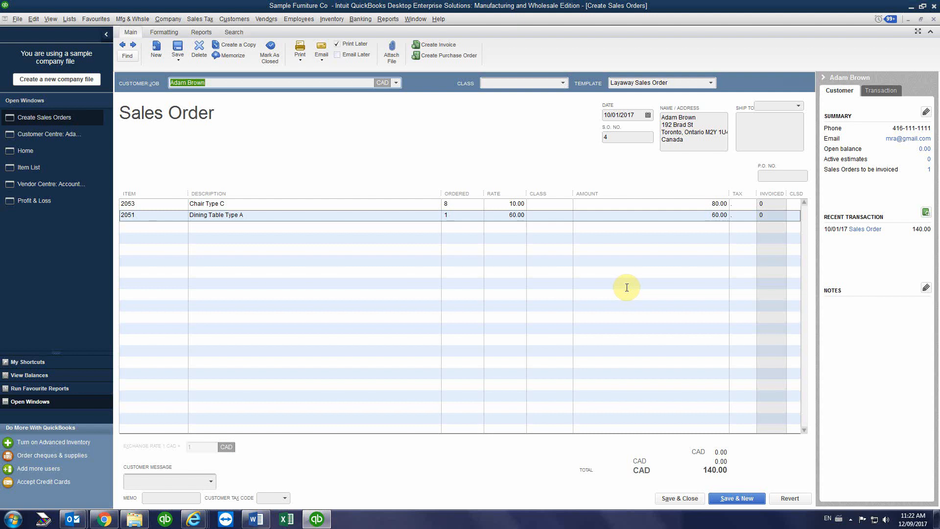
{"action": "left_click", "coordinate": [686, 498]}
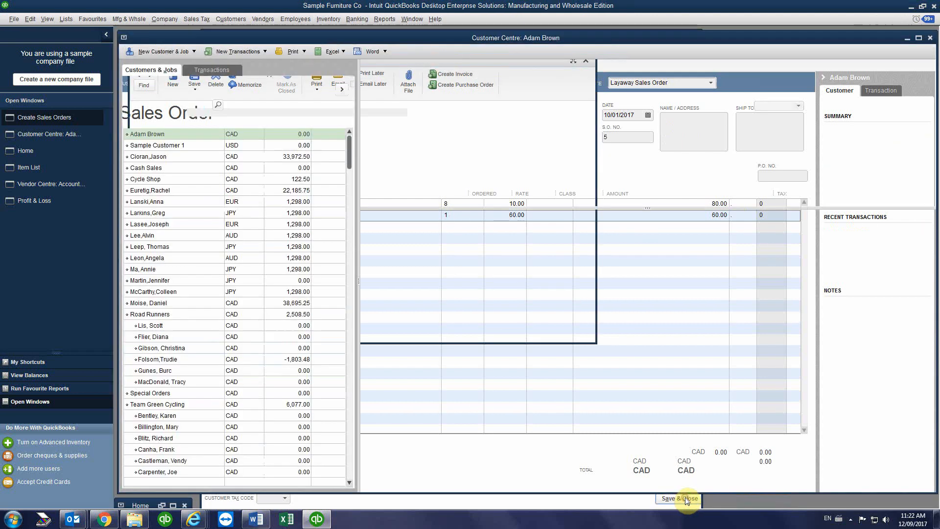
{"action": "left_click", "coordinate": [851, 518]}
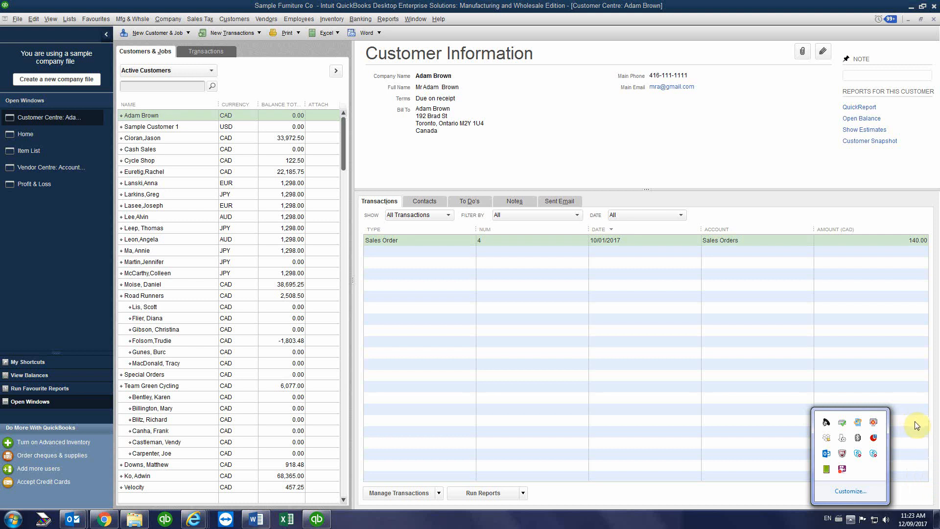
{"action": "right_click", "coordinate": [844, 470]}
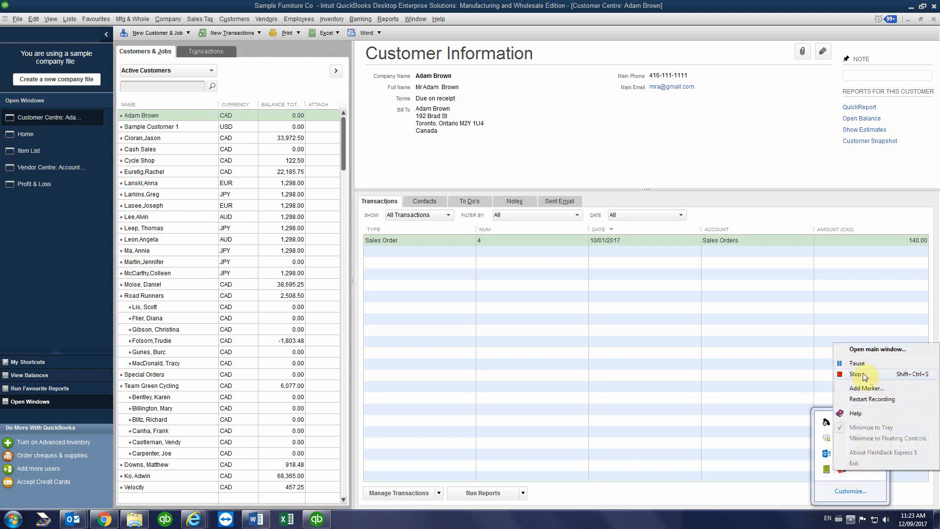